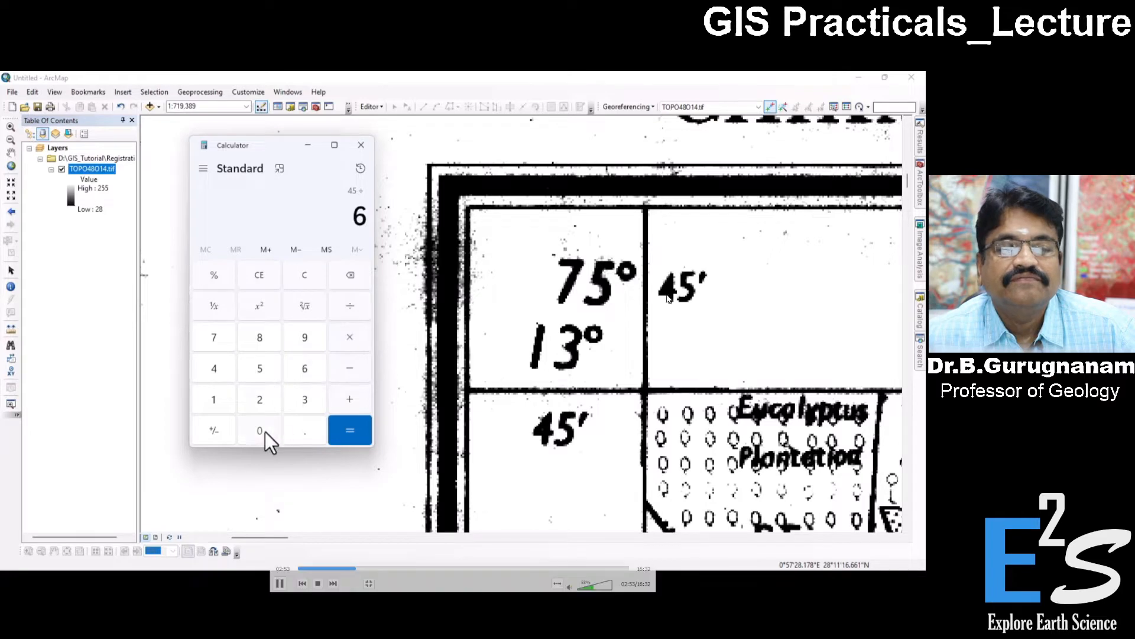
Calculate 45 ÷ 60 to convert the 45 arc minutes to decimal degrees, and close the calculator.
left_click(260, 430)
left_click(340, 433)
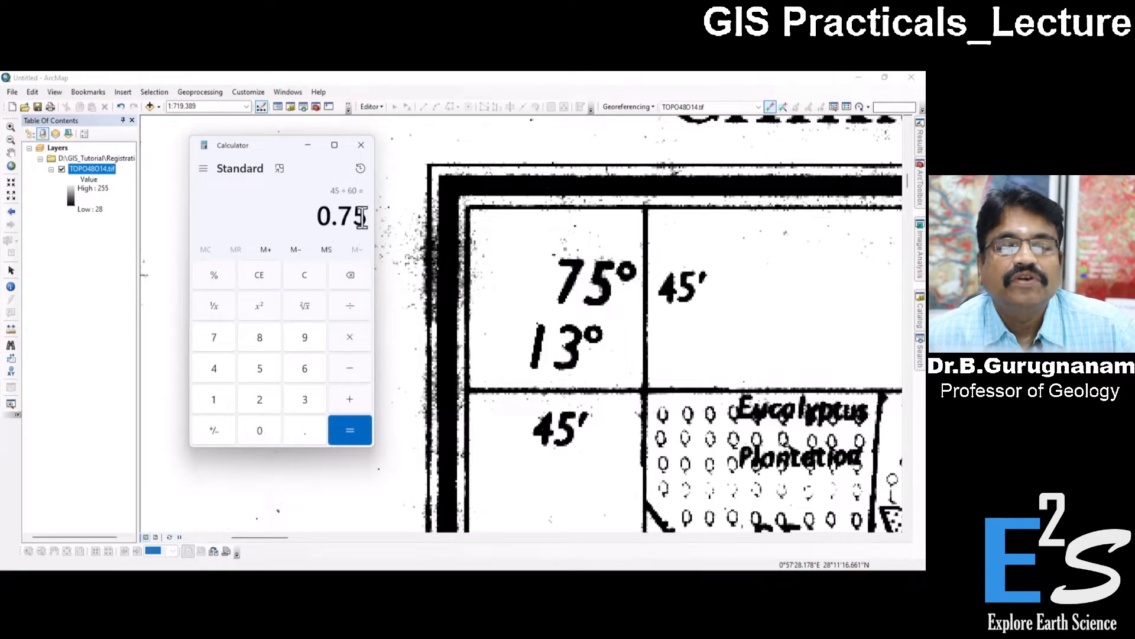
left_click(361, 145)
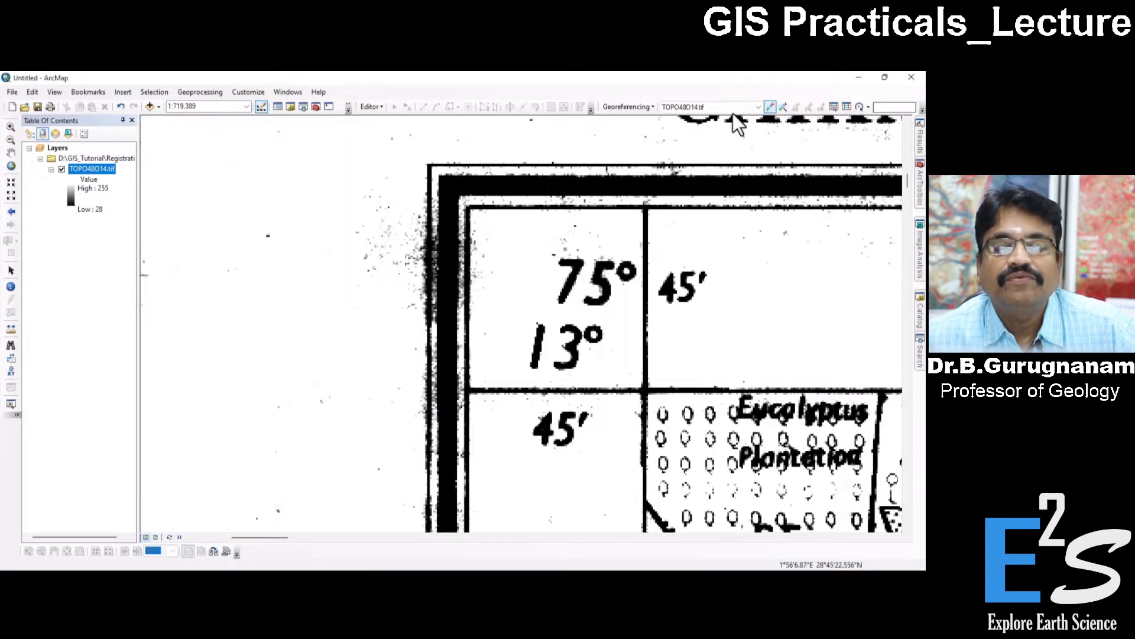
right_click(645, 392)
key("Escape")
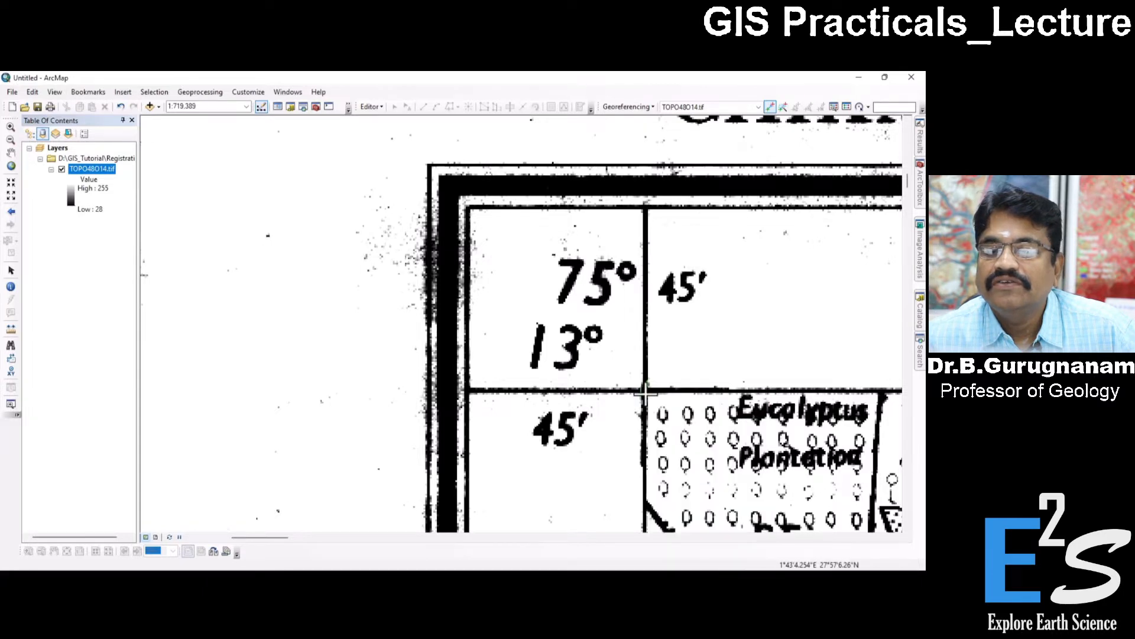
right_click(644, 392)
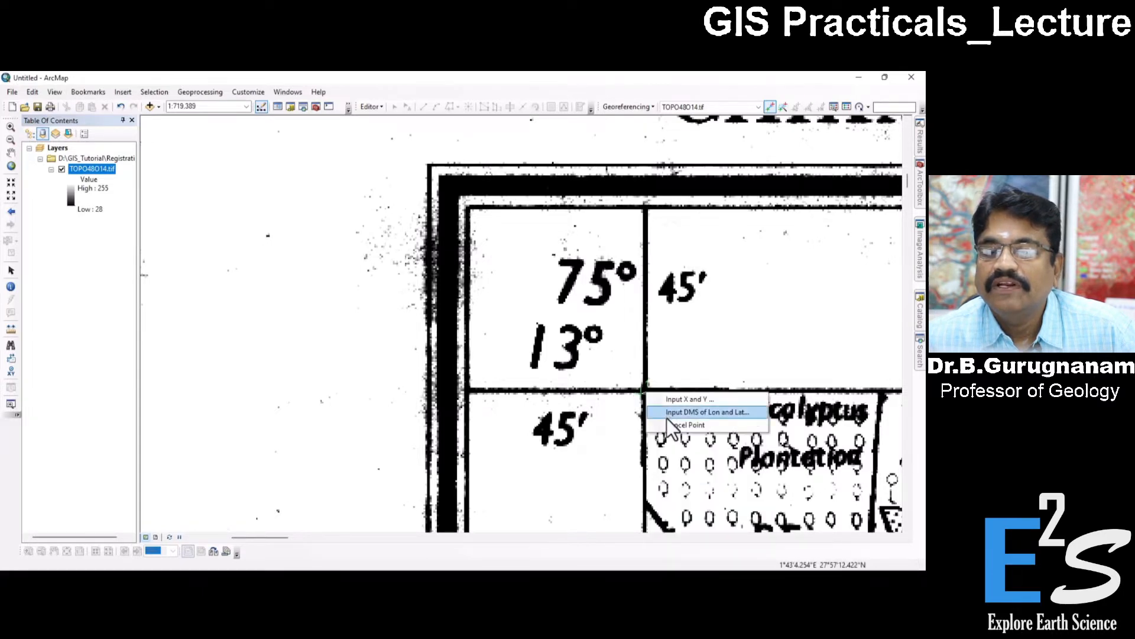
key("Escape")
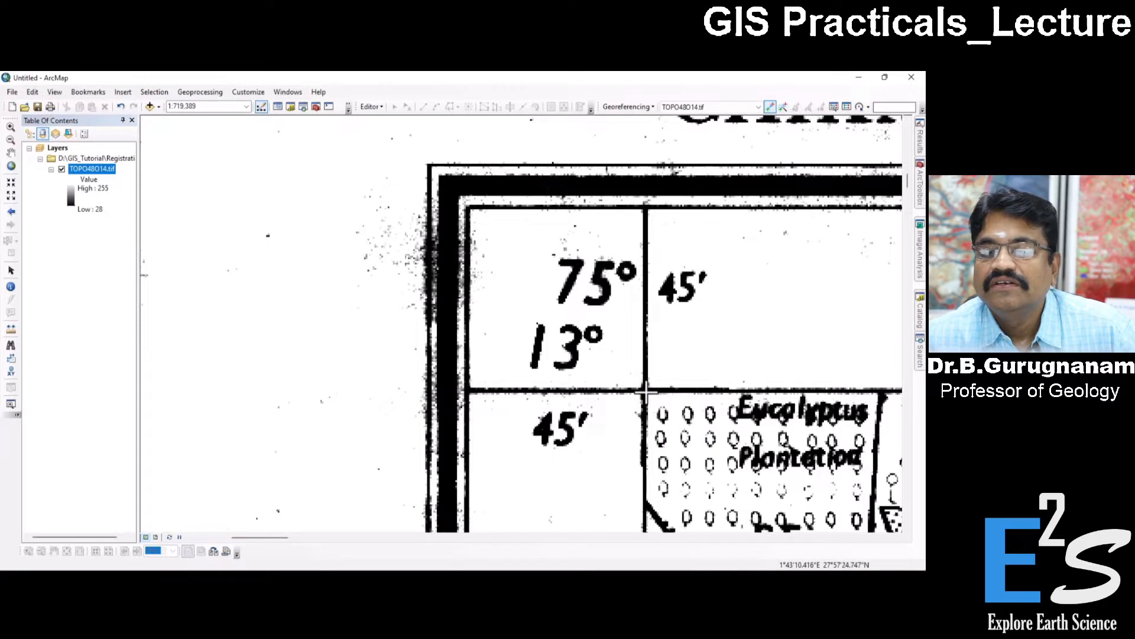
right_click(644, 392)
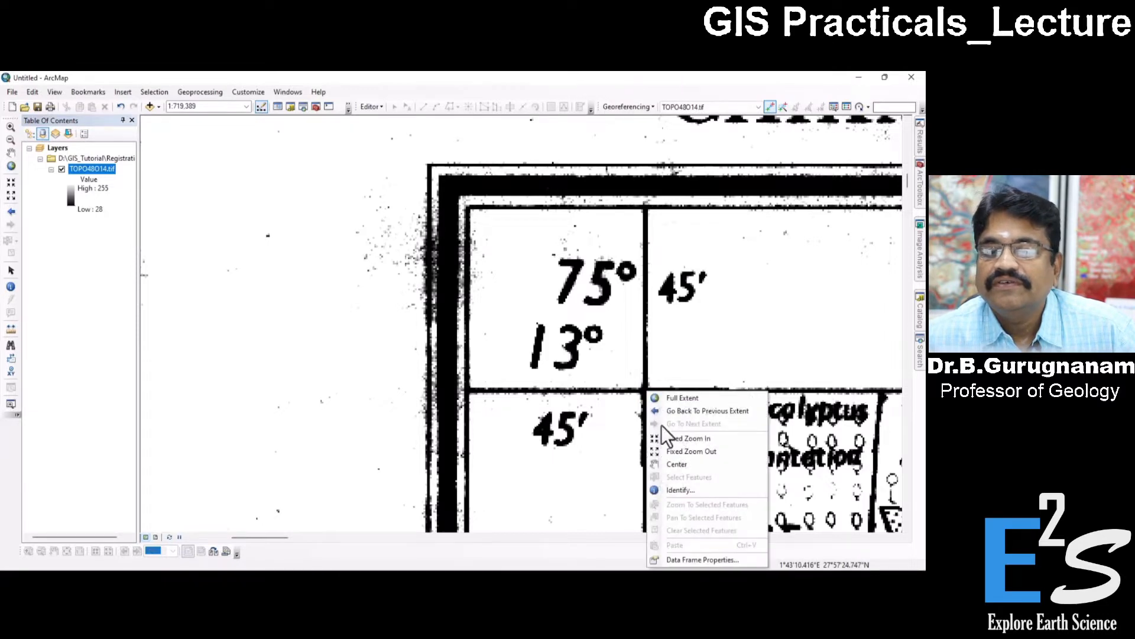
key("Escape")
right_click(643, 390)
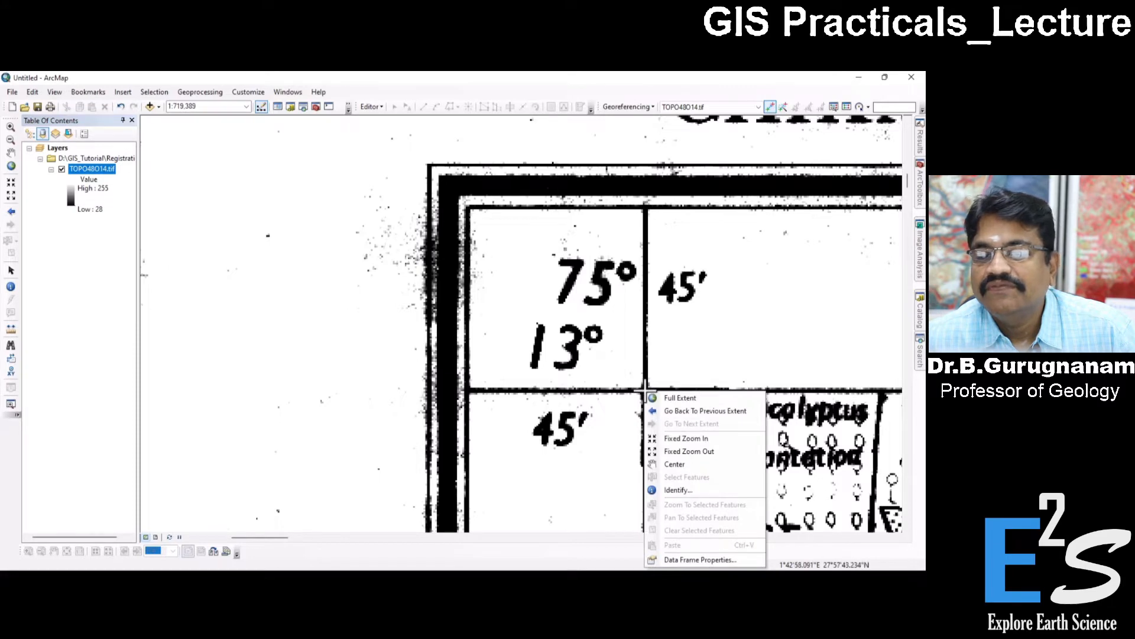
key("Escape")
Add a control point at the 75°45′, 13°45′ grid intersection in the sheet's northwest corner with coordinates X 75.75 and Y 13.75.
right_click(645, 390)
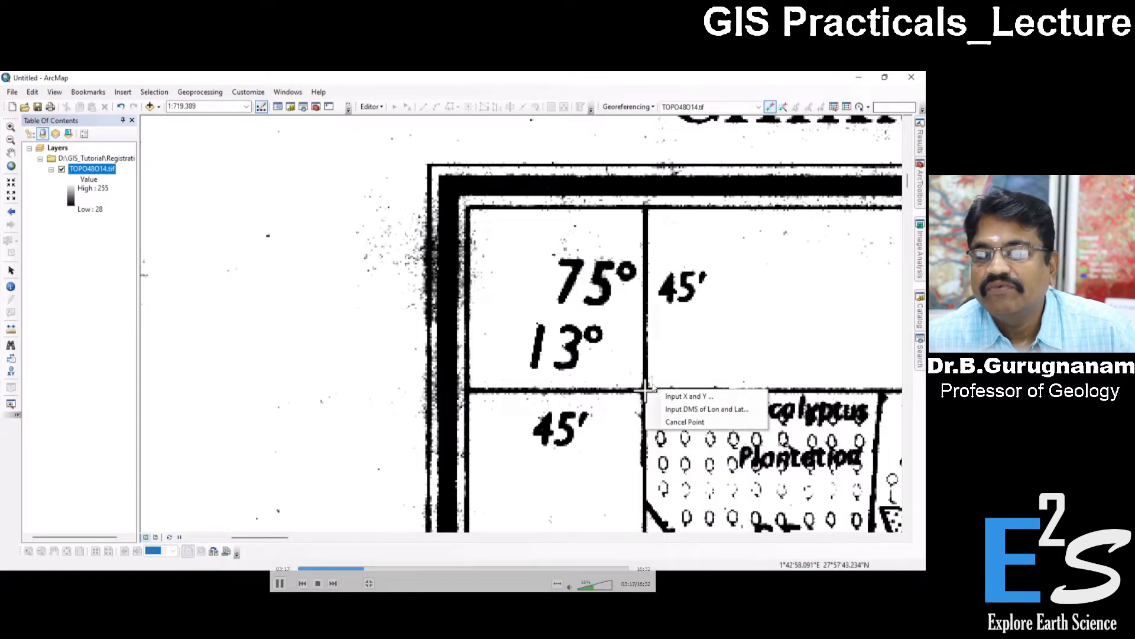
left_click(706, 399)
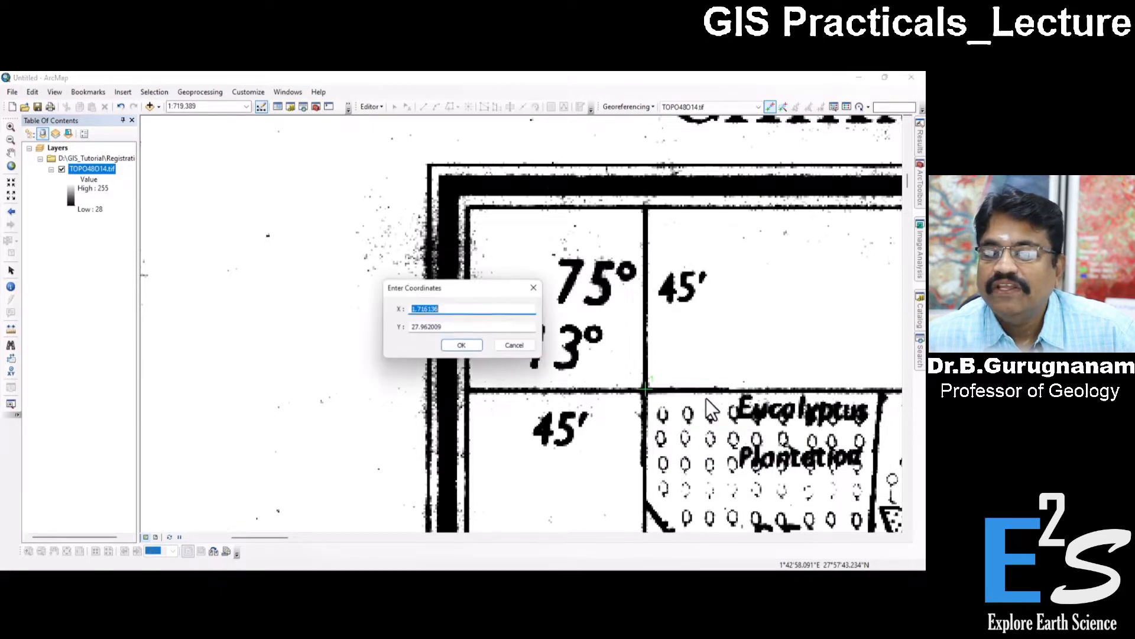
left_click_drag(447, 293, 697, 307)
left_click(724, 305)
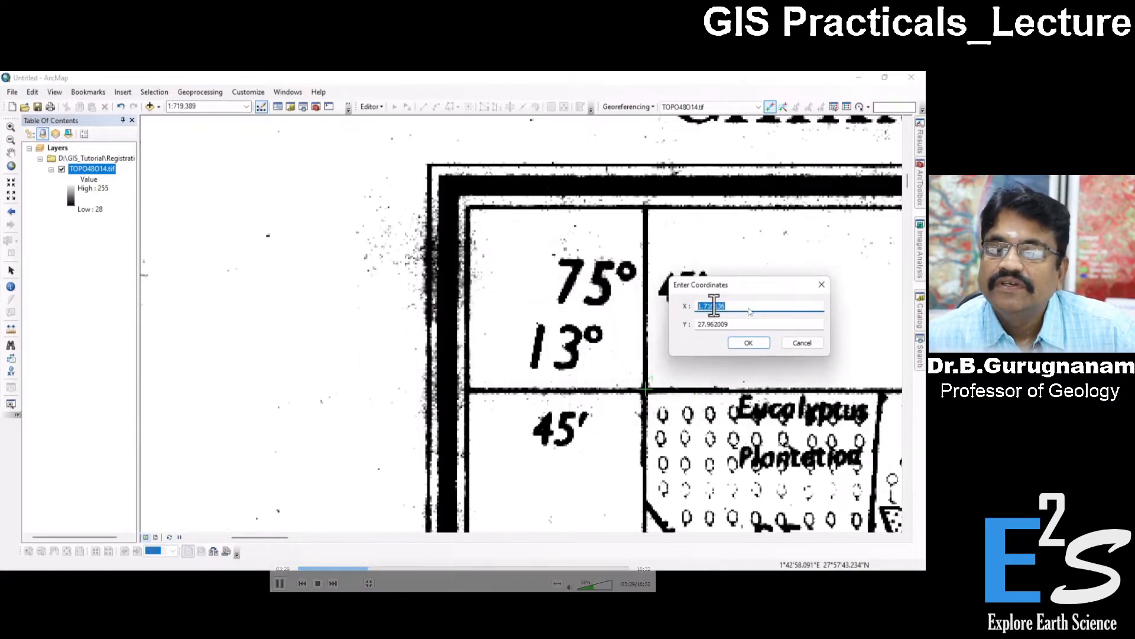
type("75")
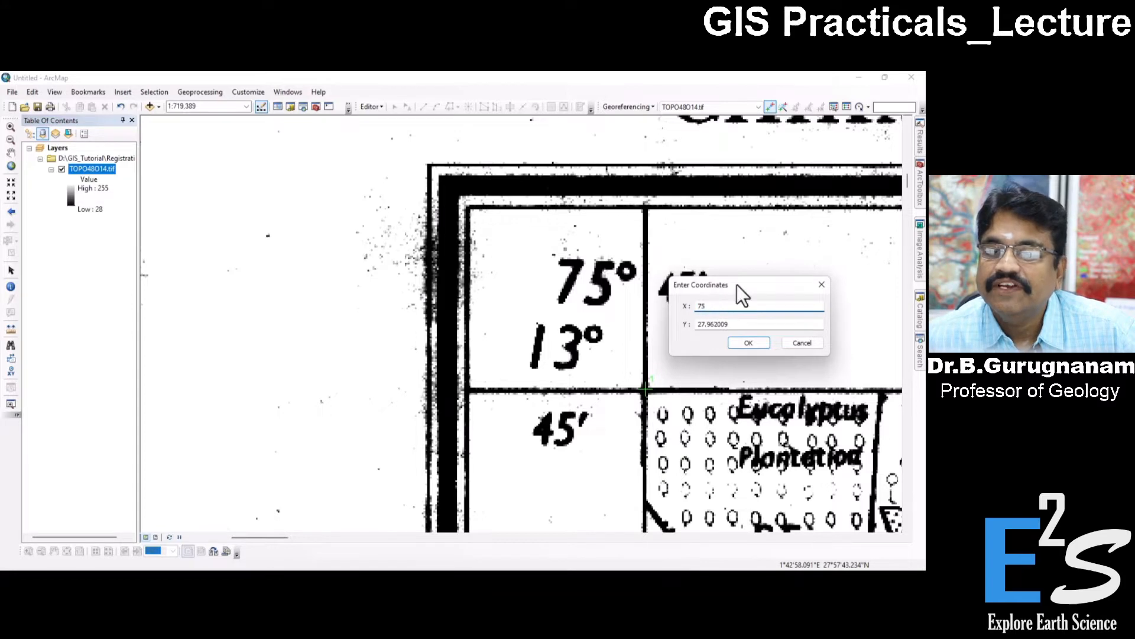
left_click_drag(743, 290, 759, 327)
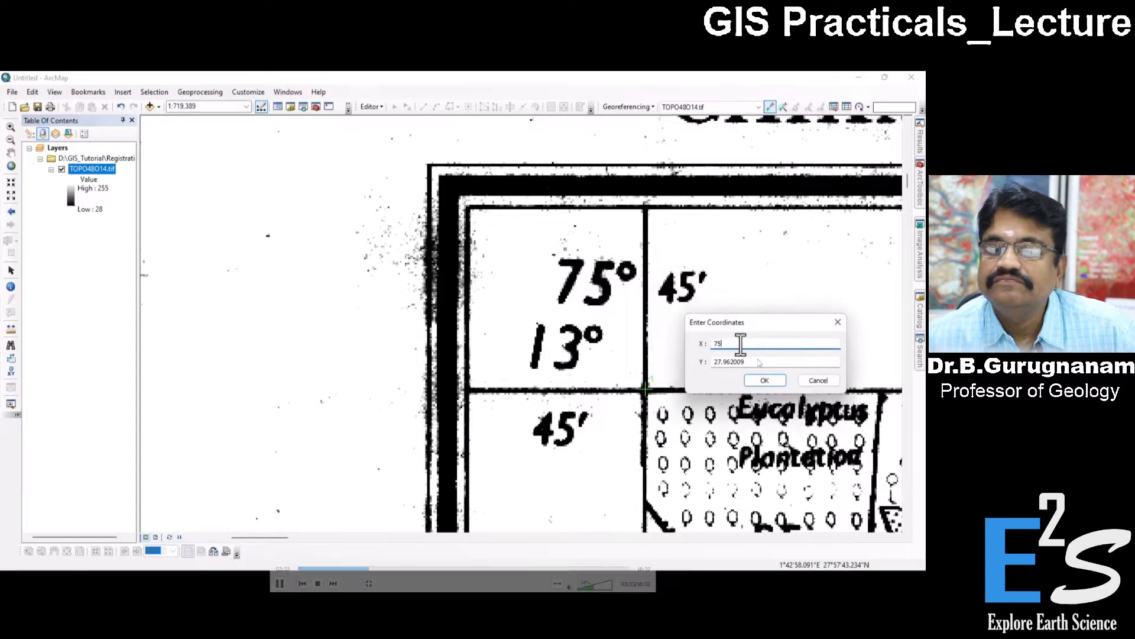
type("5.75")
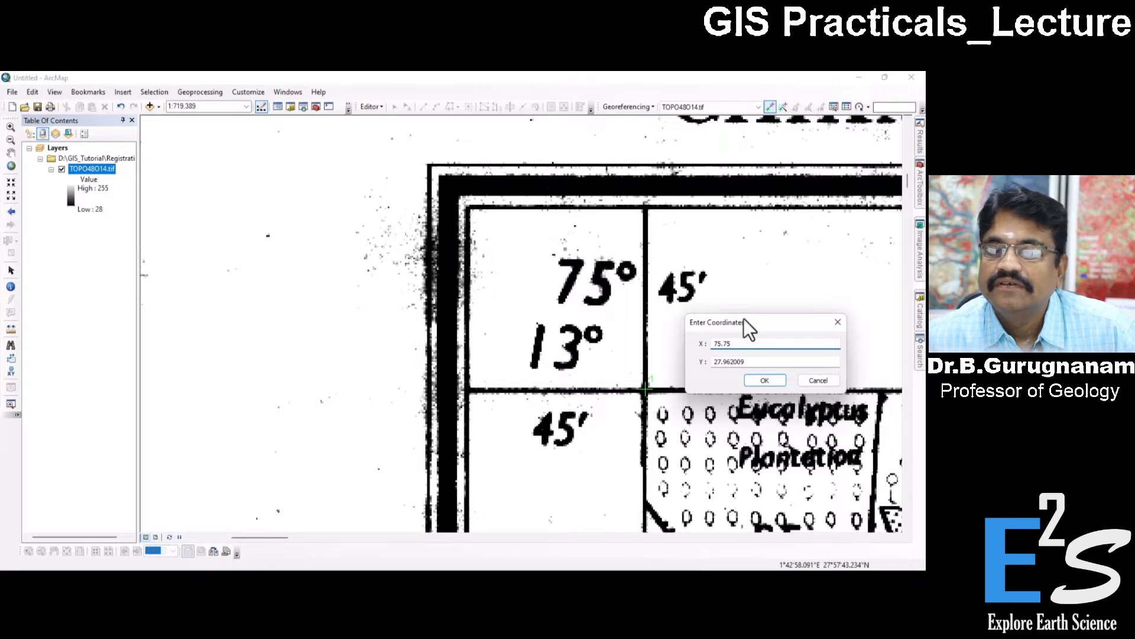
double_click(749, 361)
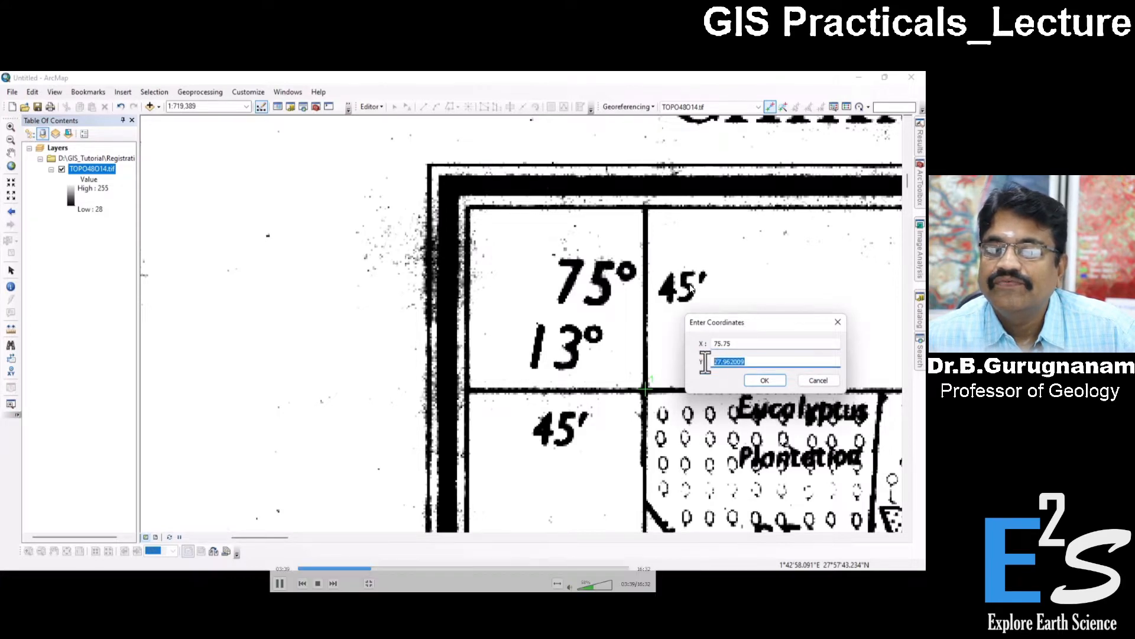
type("13")
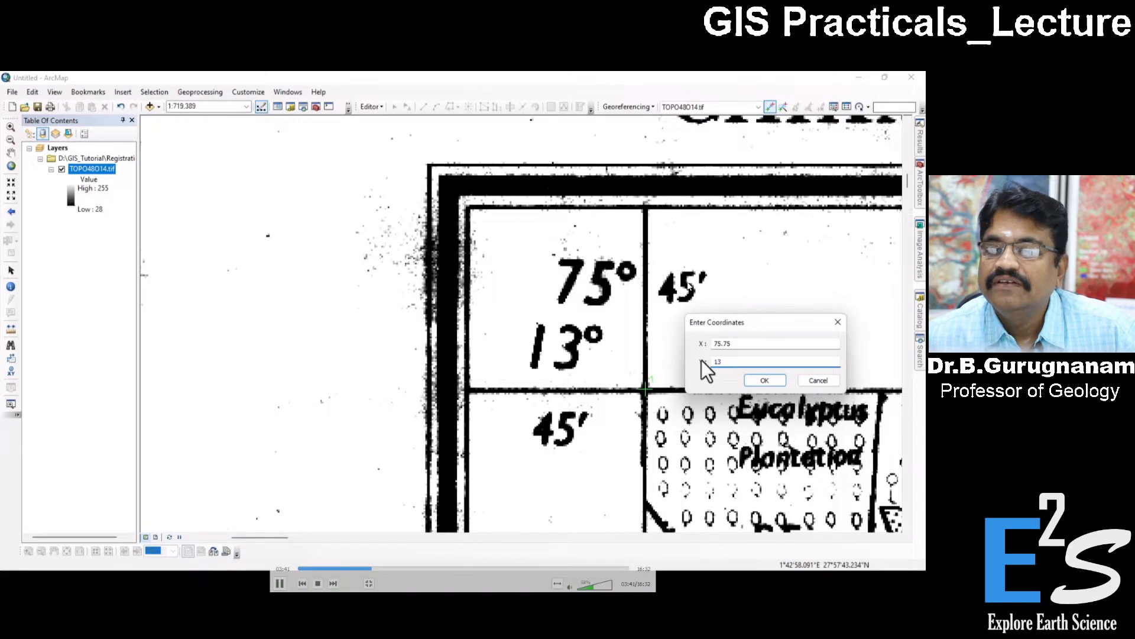
type(".")
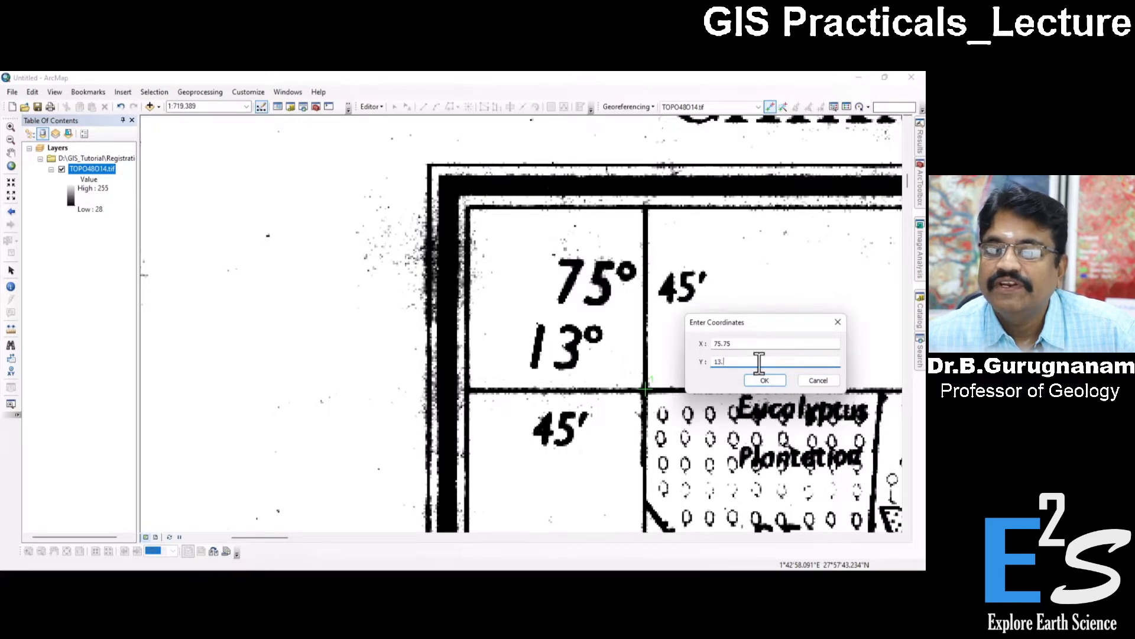
type("75")
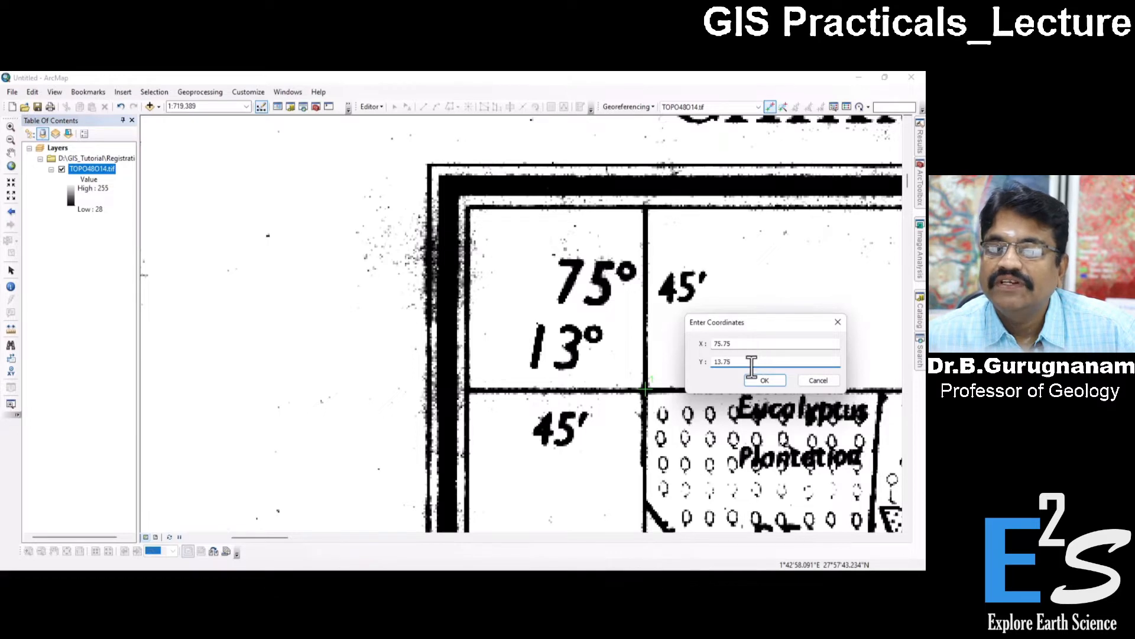
left_click(762, 380)
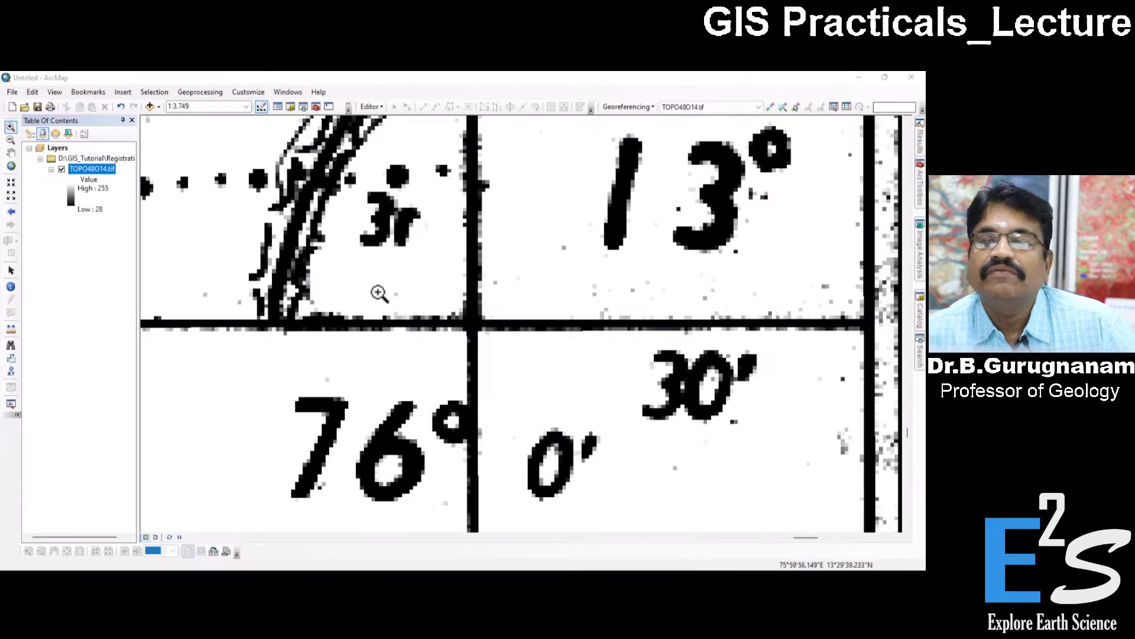
Calculate 30 ÷ 60 to convert the 30 arc minutes to decimal degrees, and minimise the calculator.
left_click_drag(260, 143, 323, 137)
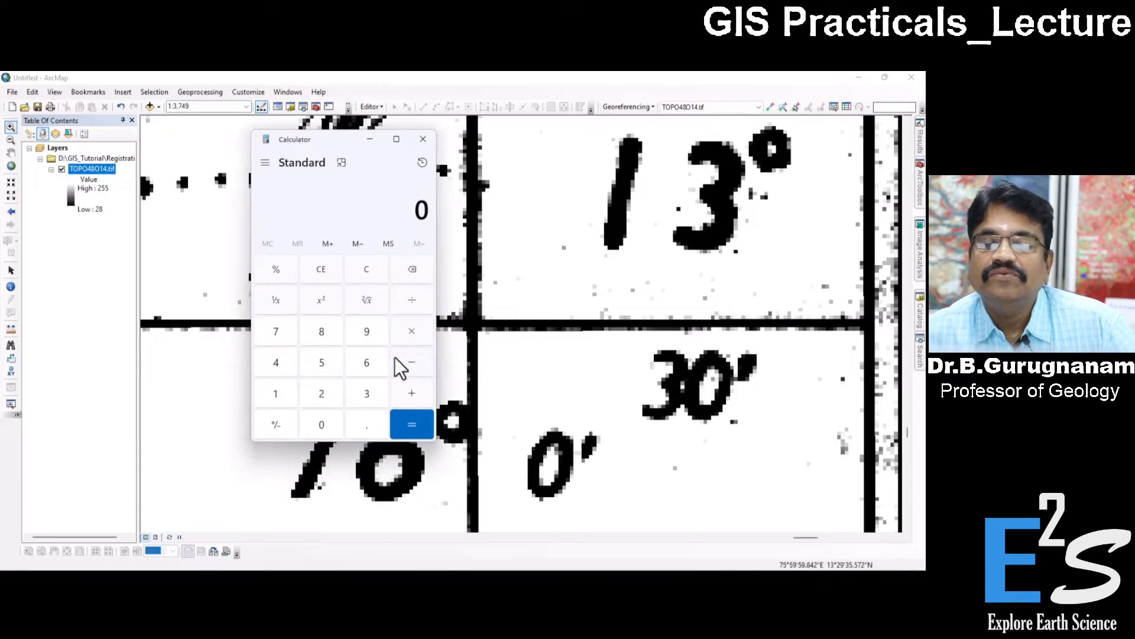
left_click(336, 427)
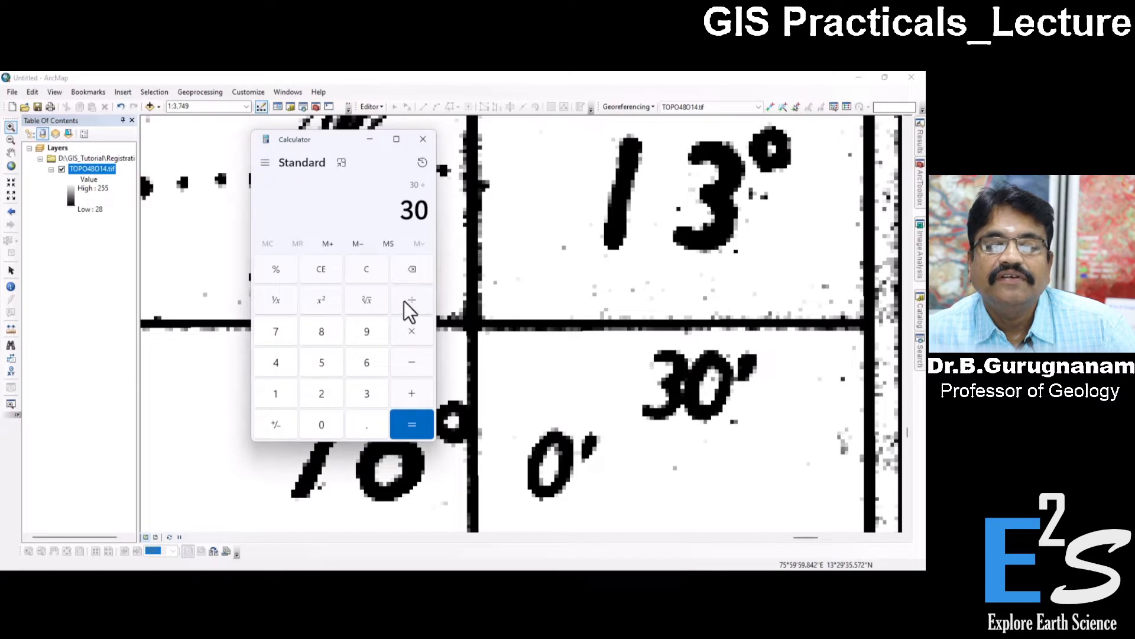
left_click(370, 363)
left_click(333, 419)
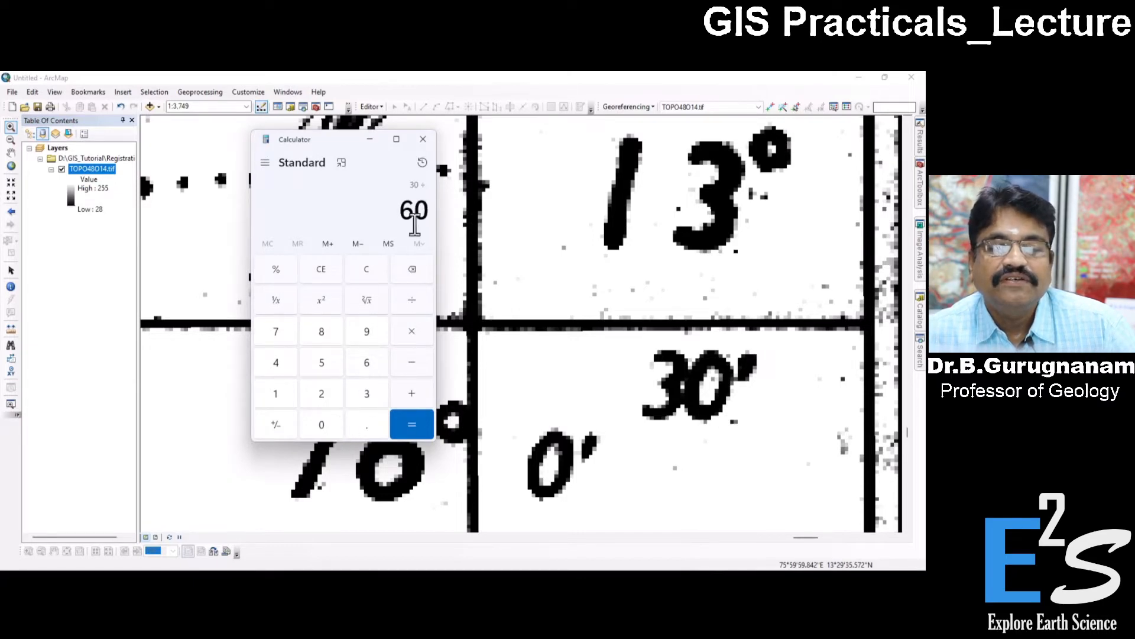
left_click(408, 417)
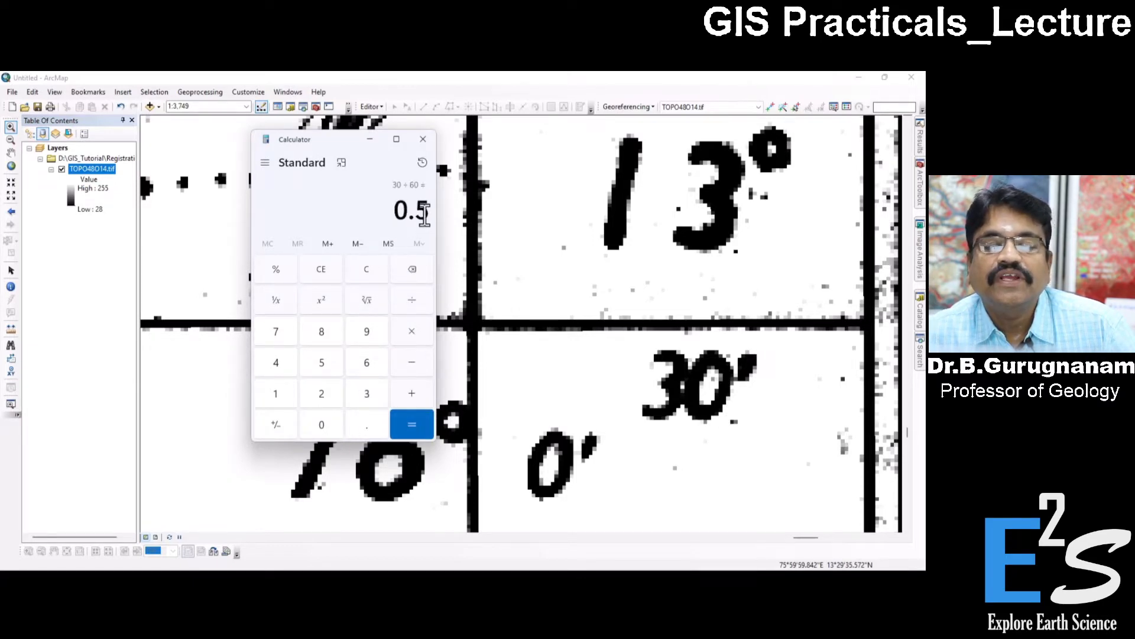
left_click_drag(402, 208, 431, 211)
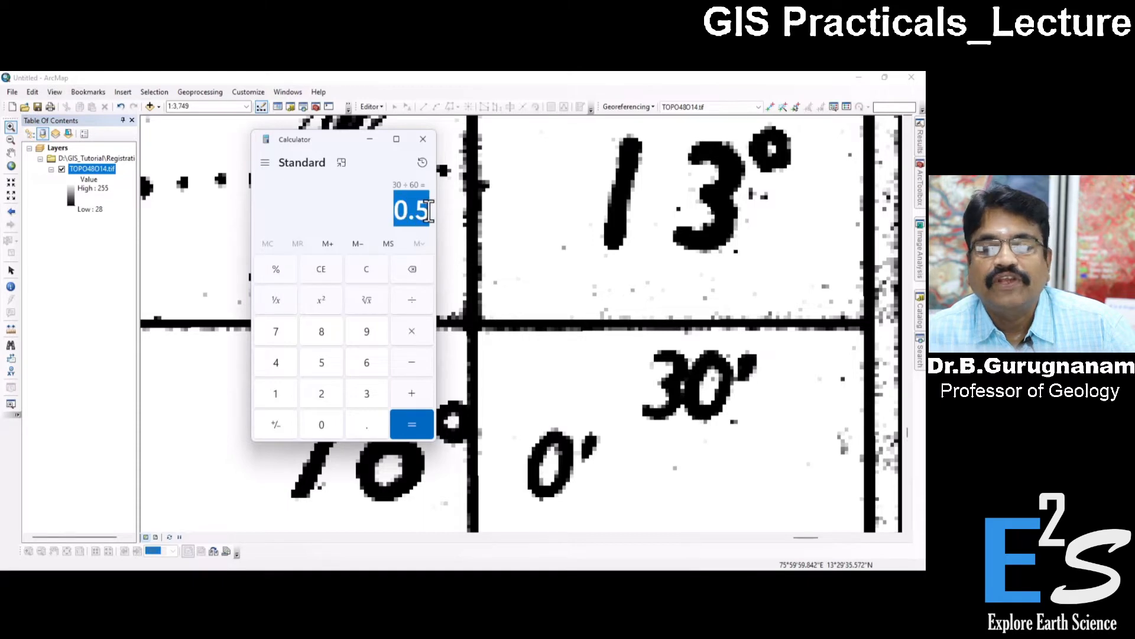
left_click(369, 140)
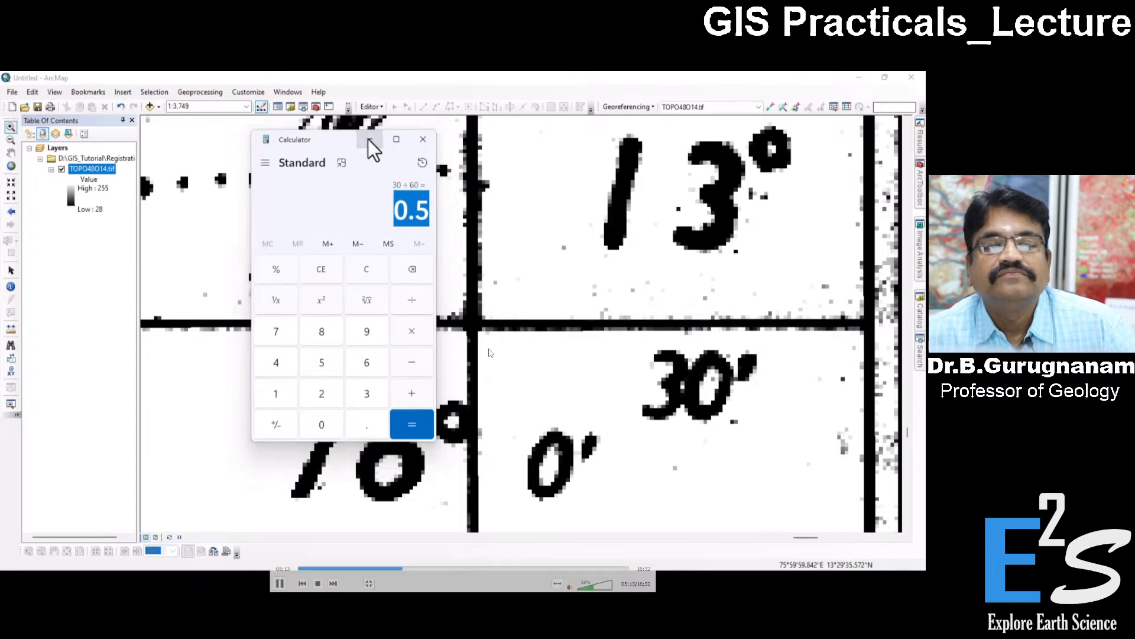
Add a control point at the 76°0′, 13°30′ grid intersection in the sheet's southeast corner with coordinates X 76.0 and Y 13.50.
left_click(770, 106)
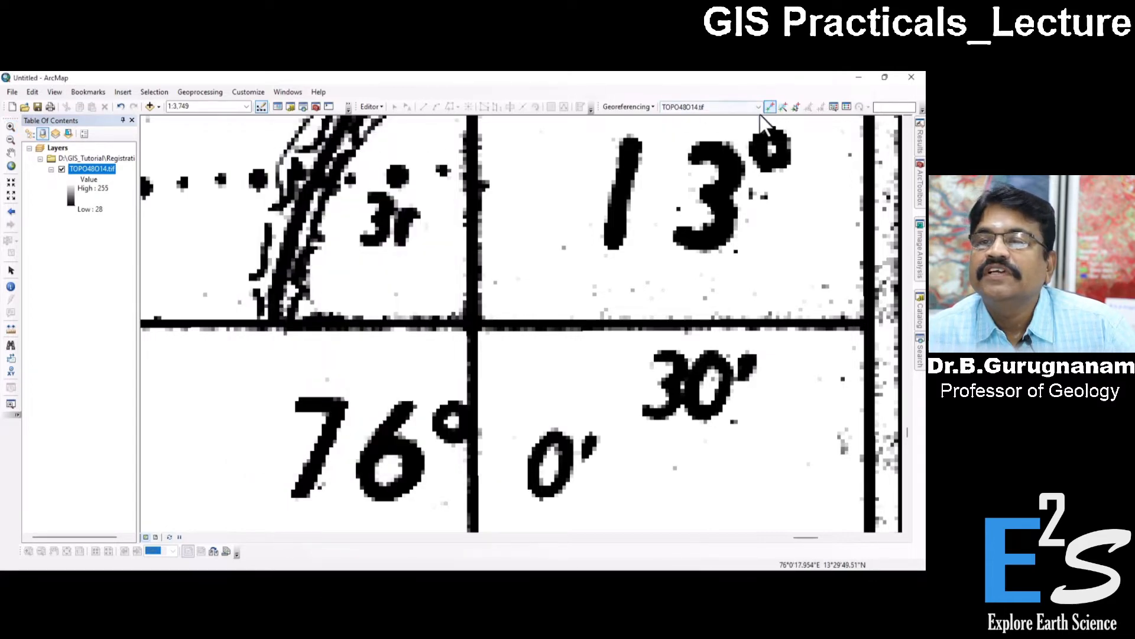
right_click(470, 325)
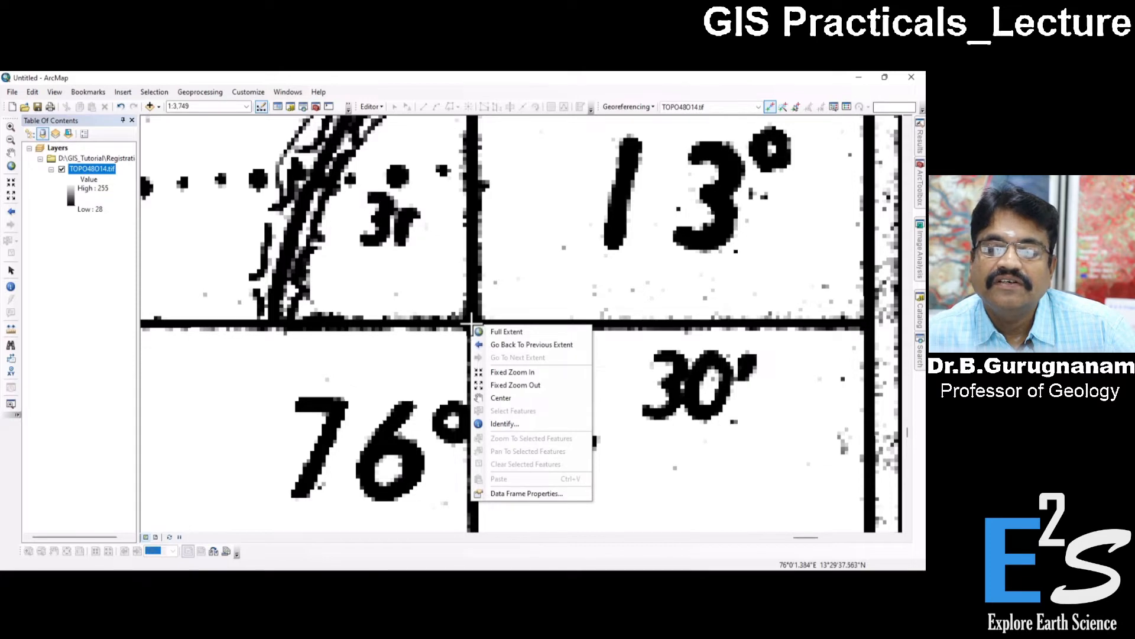
left_click(471, 324)
right_click(471, 325)
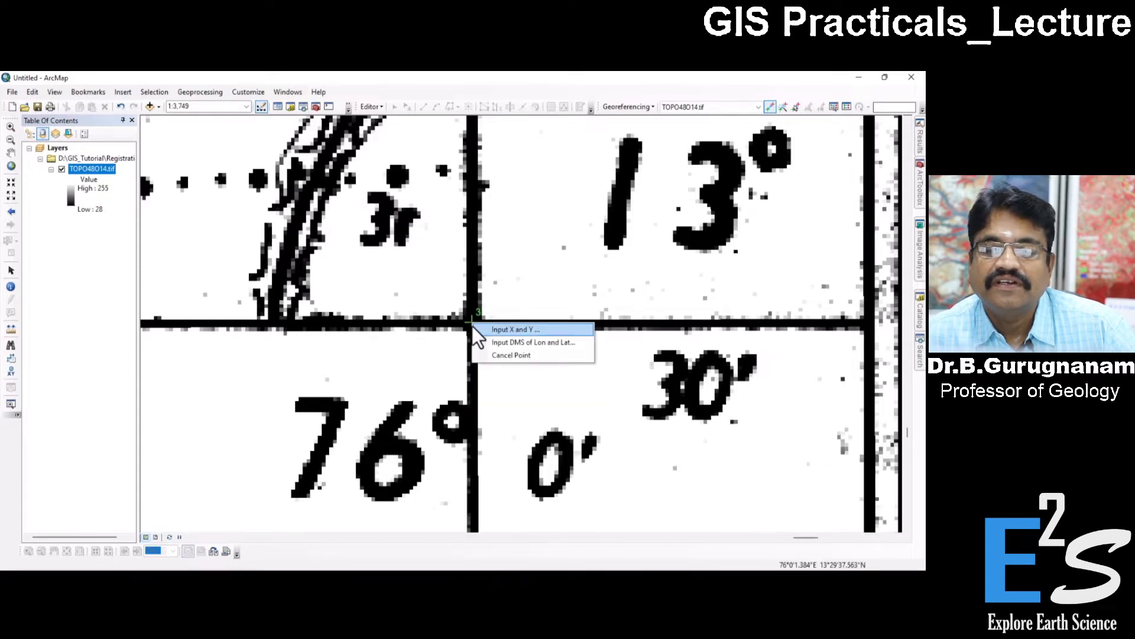
left_click(525, 329)
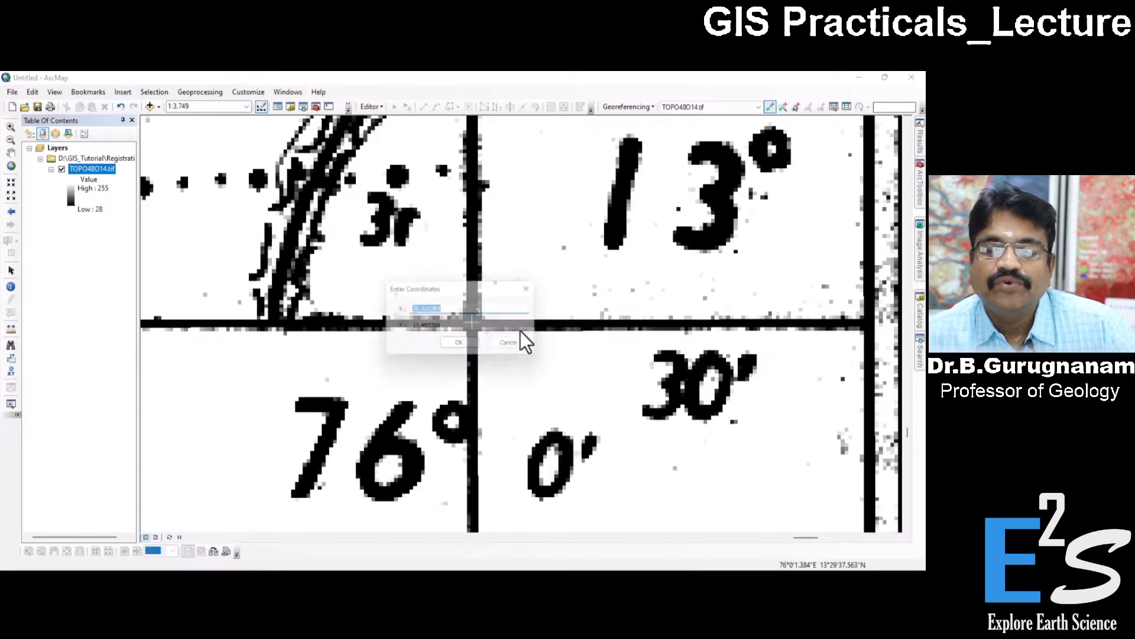
left_click_drag(452, 289, 503, 428)
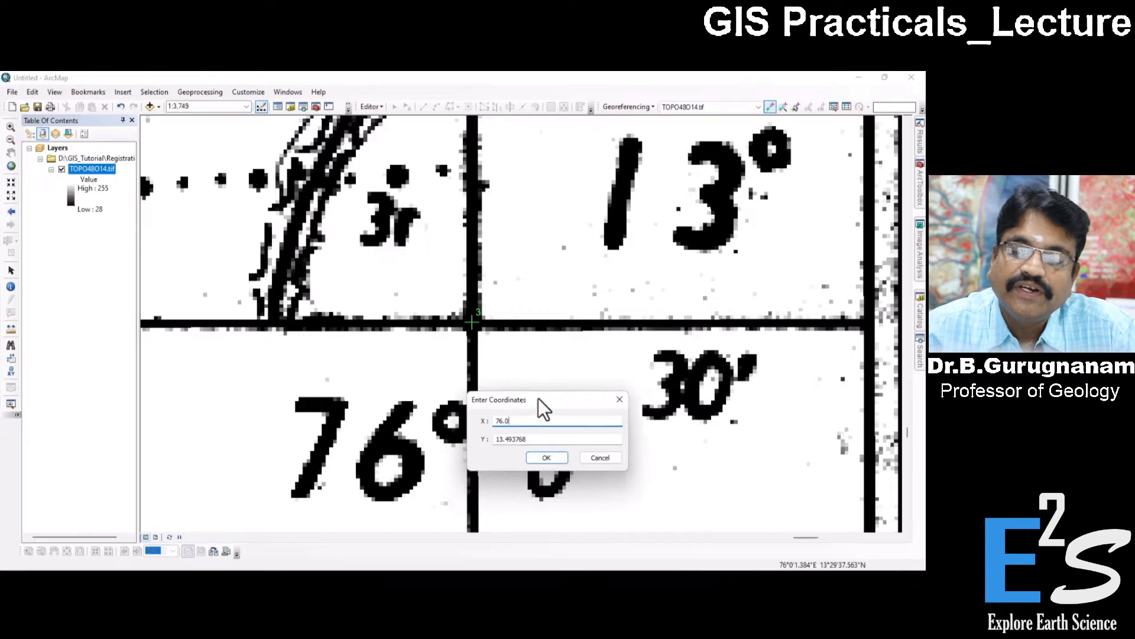
left_click_drag(532, 408, 558, 287)
left_click_drag(560, 324, 528, 328)
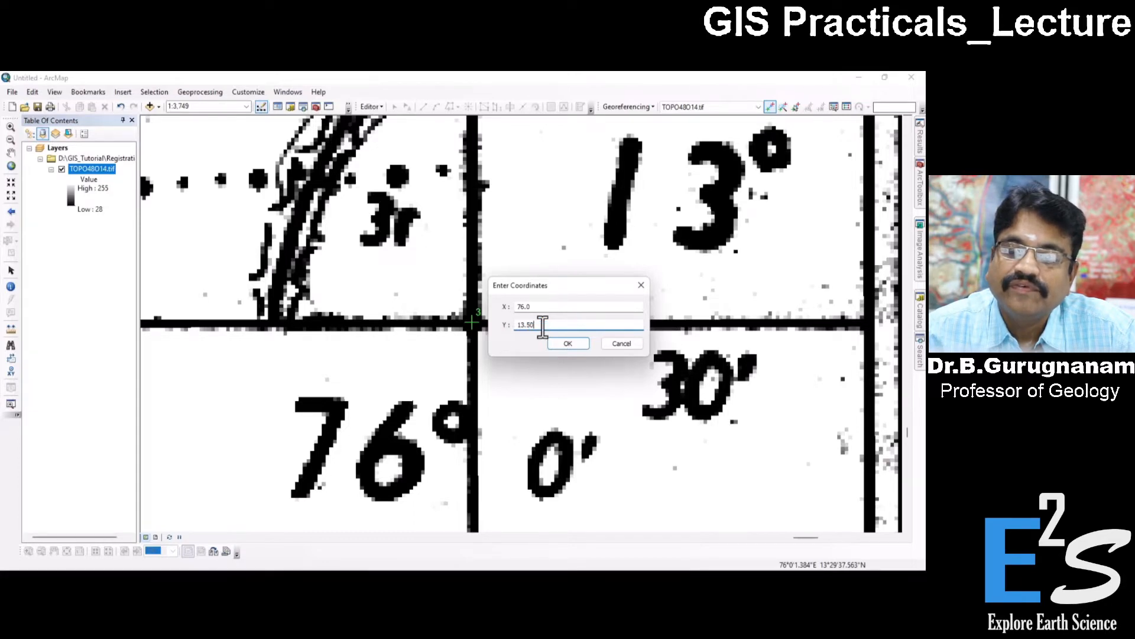
left_click(569, 342)
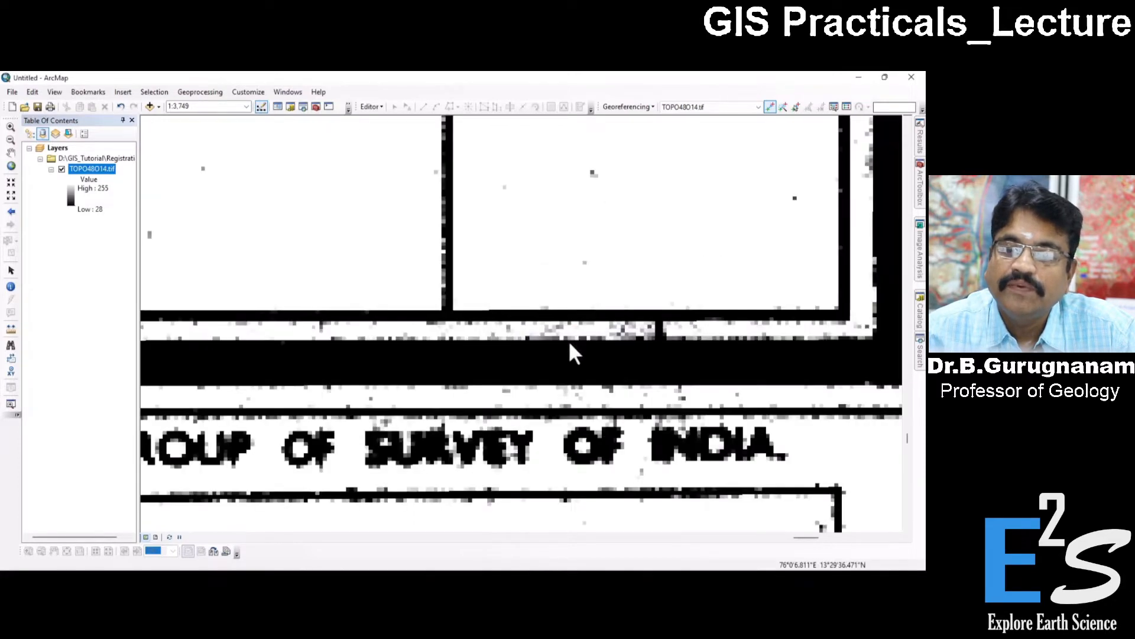
Add a control point at the 75°45′, 13°30′ grid intersection in the sheet's southwest corner, entering its X and Y coordinates.
left_click(11, 166)
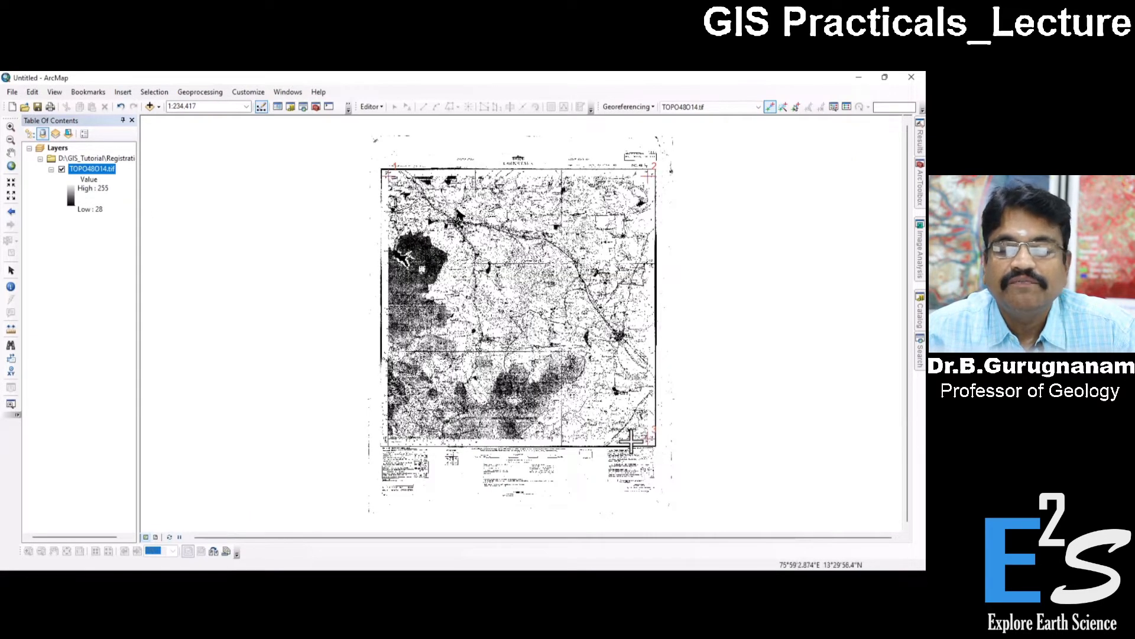
left_click(9, 129)
left_click(380, 424)
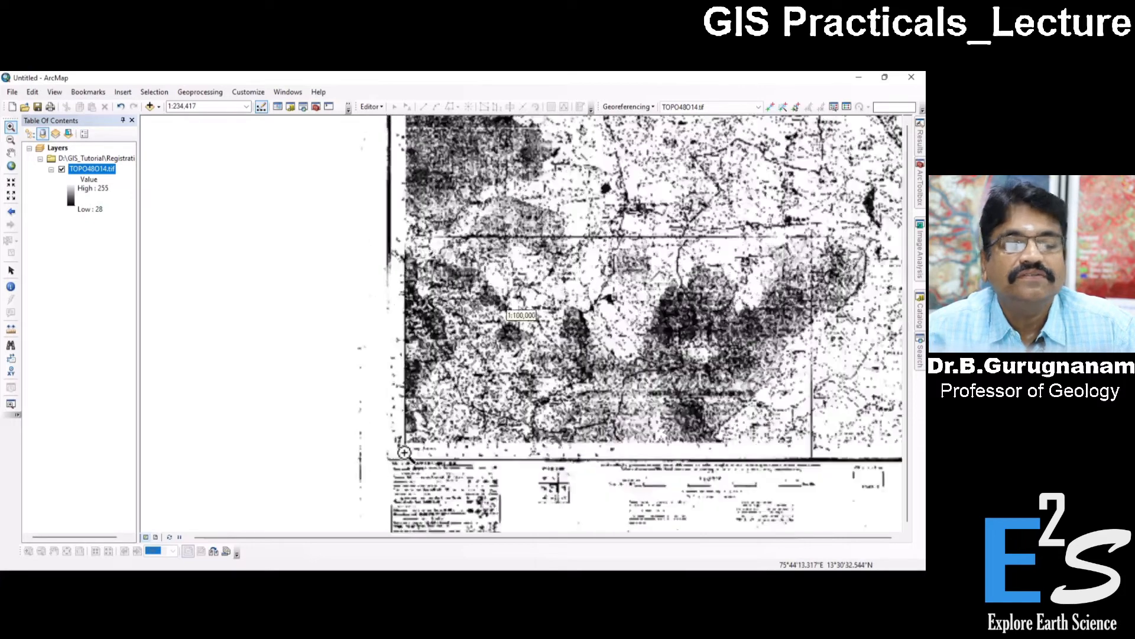
left_click_drag(393, 433, 428, 459)
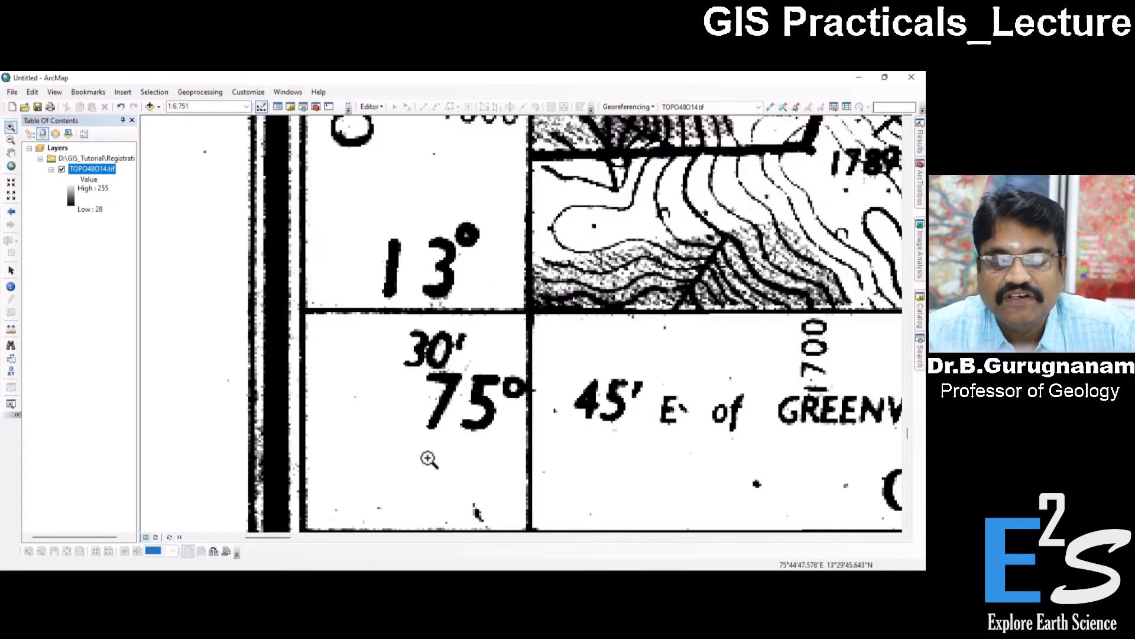
left_click_drag(443, 244, 598, 364)
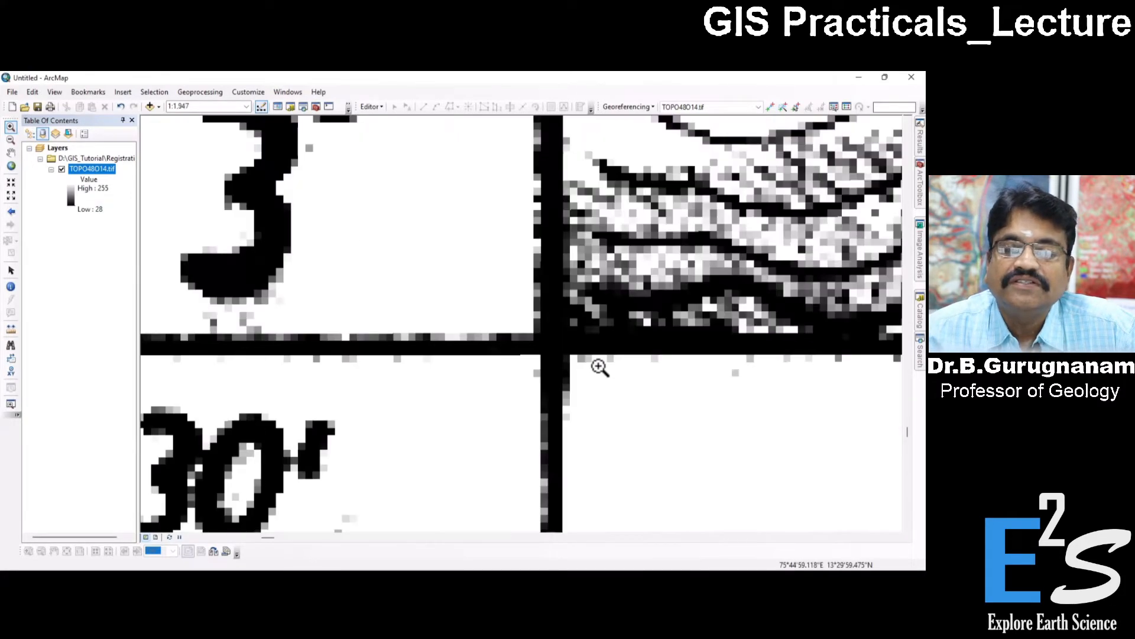
left_click(770, 107)
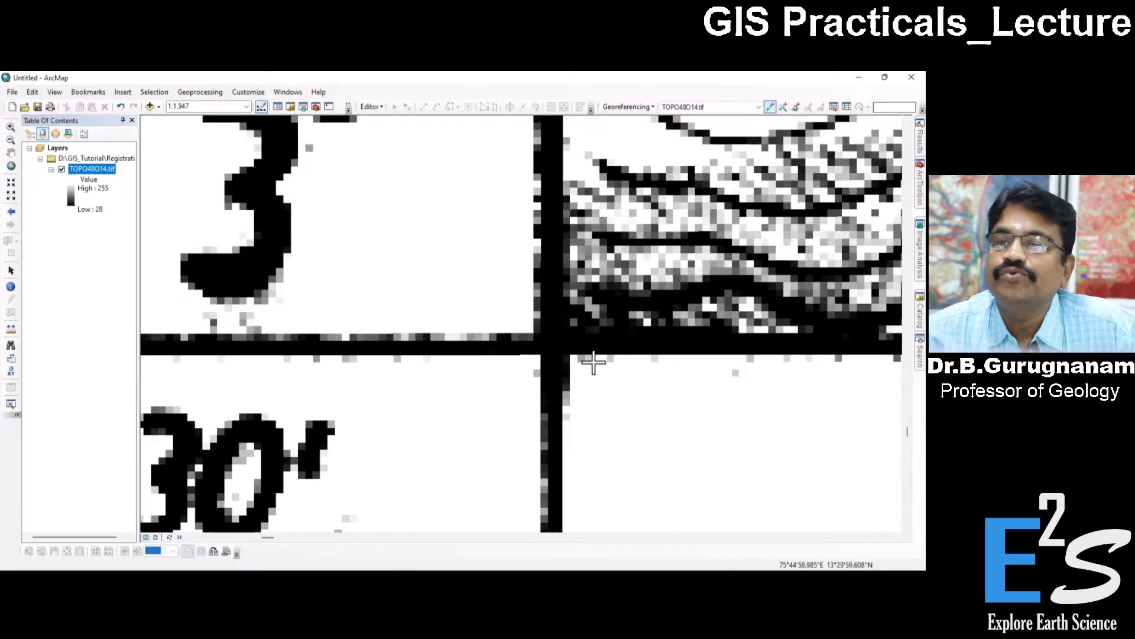
left_click(549, 349)
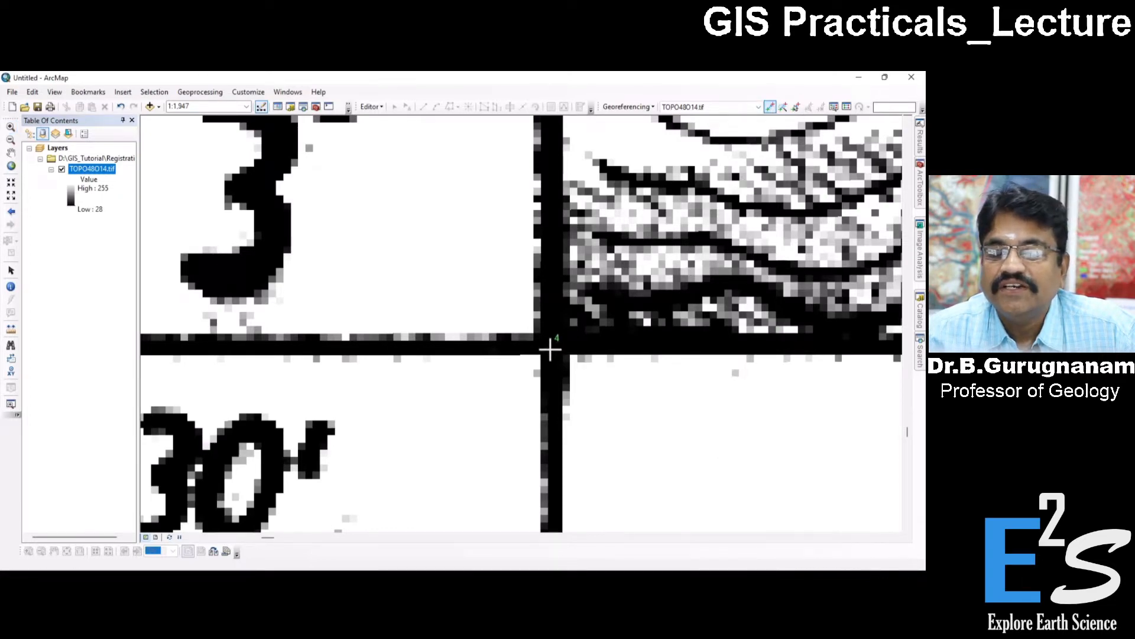
right_click(550, 349)
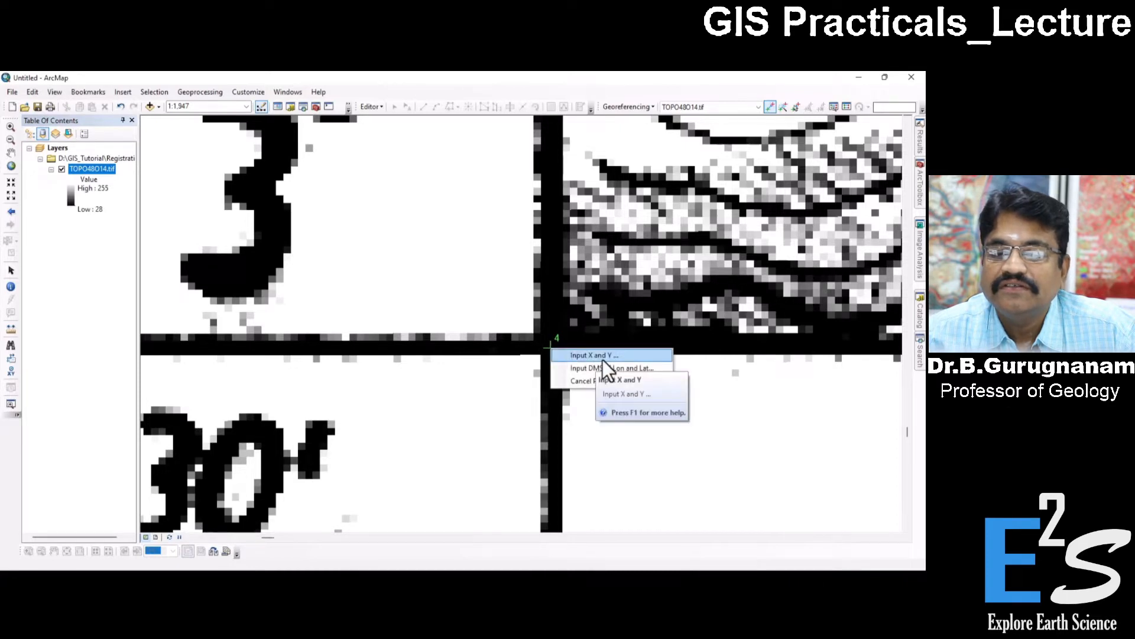
left_click(602, 359)
left_click_drag(451, 327, 404, 308)
left_click(460, 344)
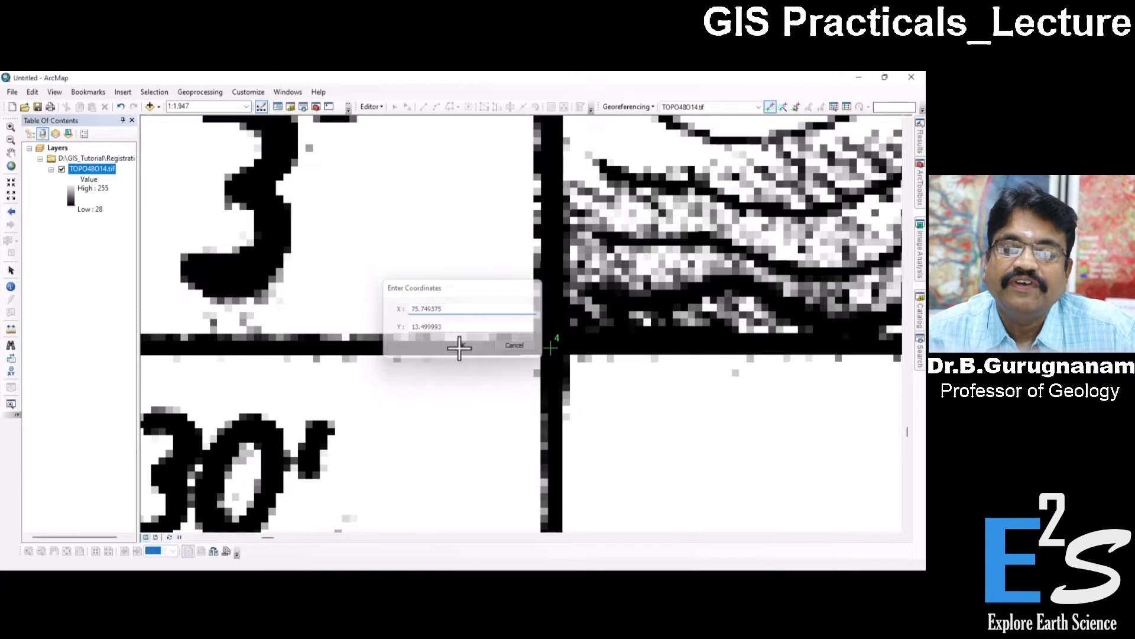
left_click(10, 166)
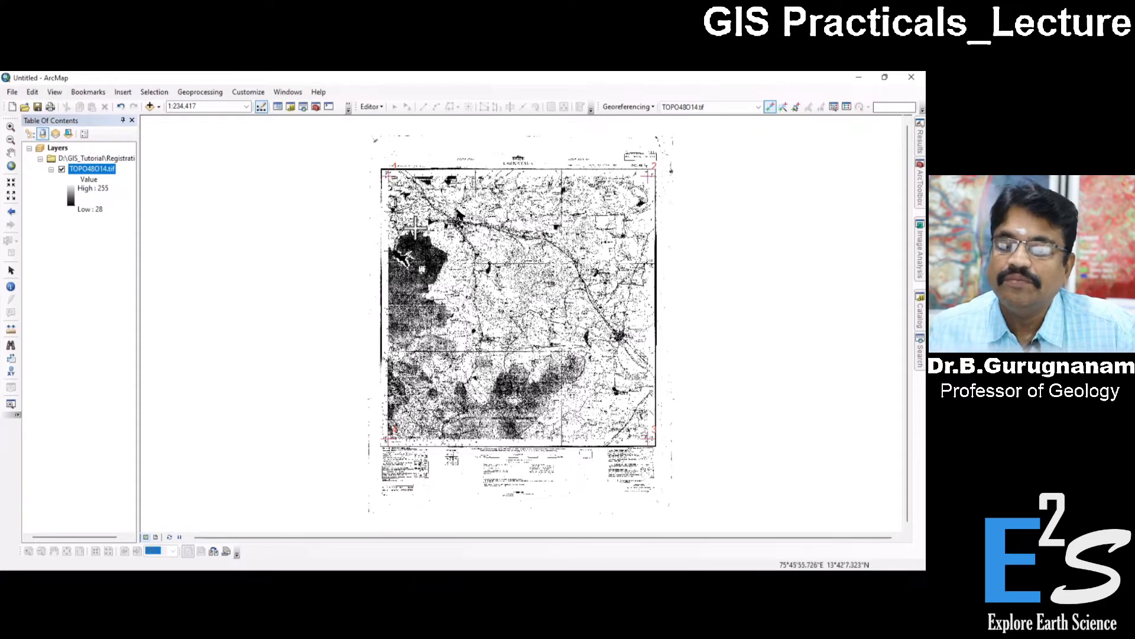
key("alt+Tab")
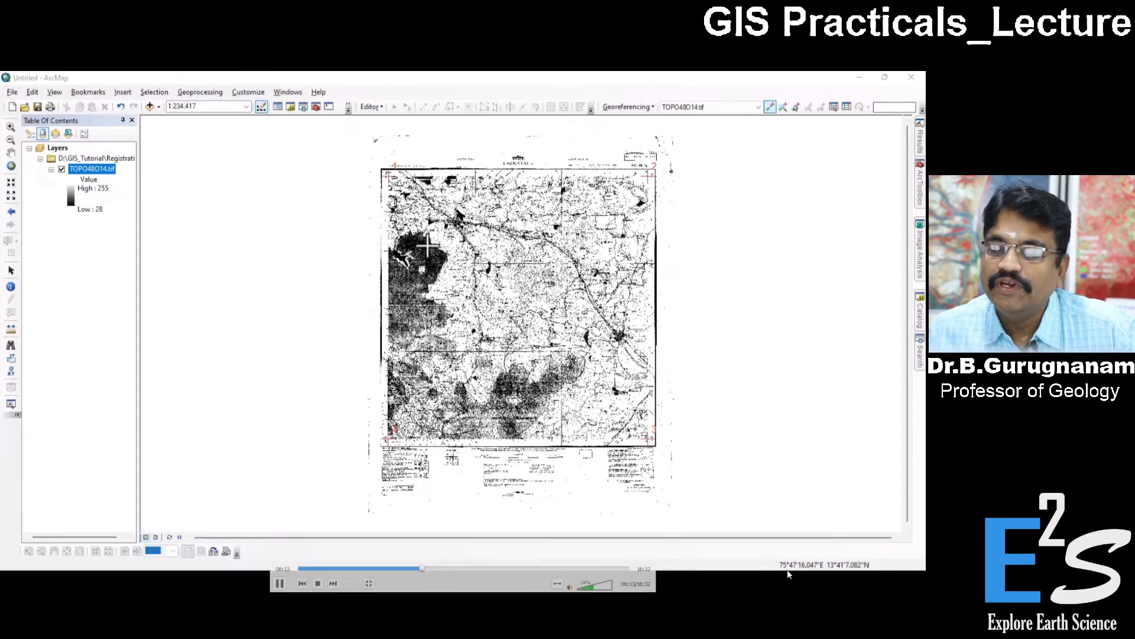
key("alt+Tab")
left_click(421, 137)
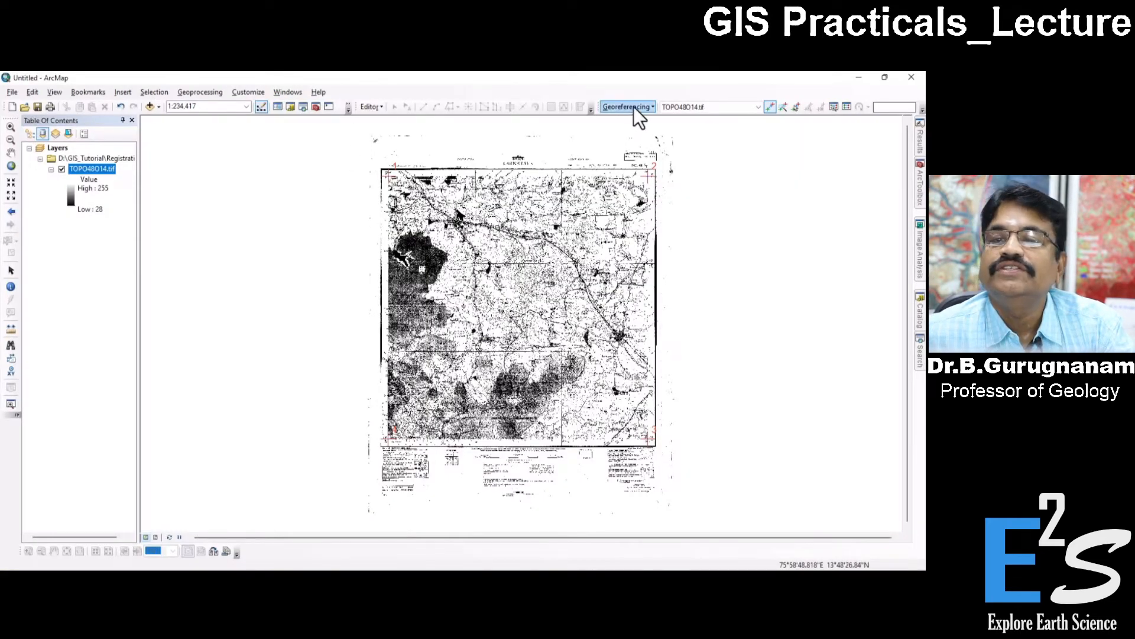
Start rectifying the georeferenced toposheet and set the output location to D:\GIS_Tutorial\Registration.
left_click(644, 107)
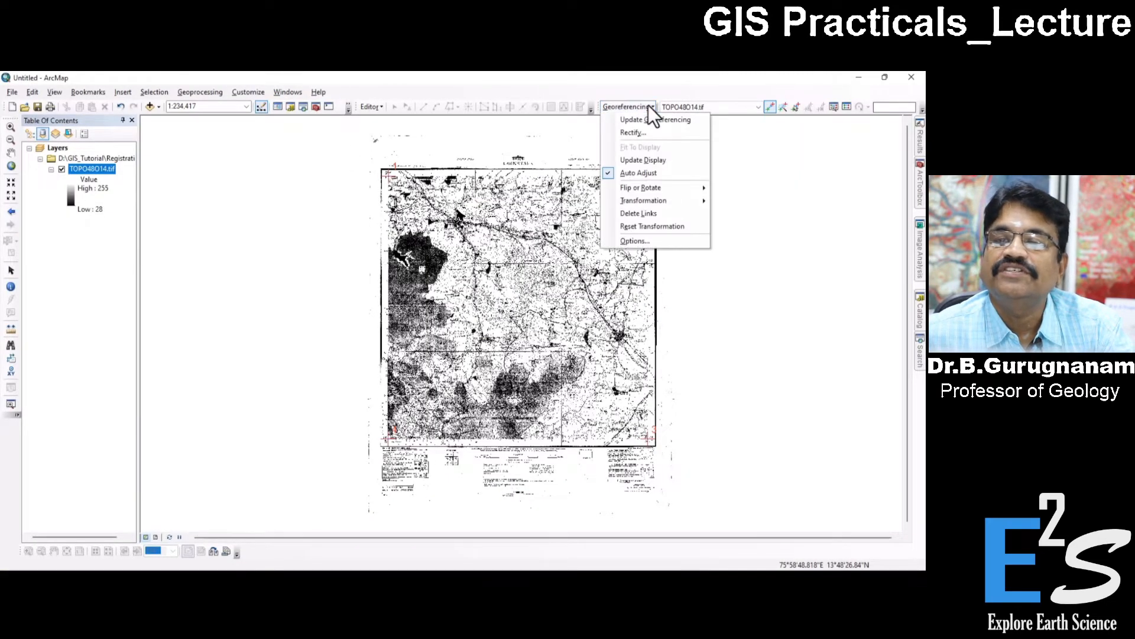
left_click(632, 133)
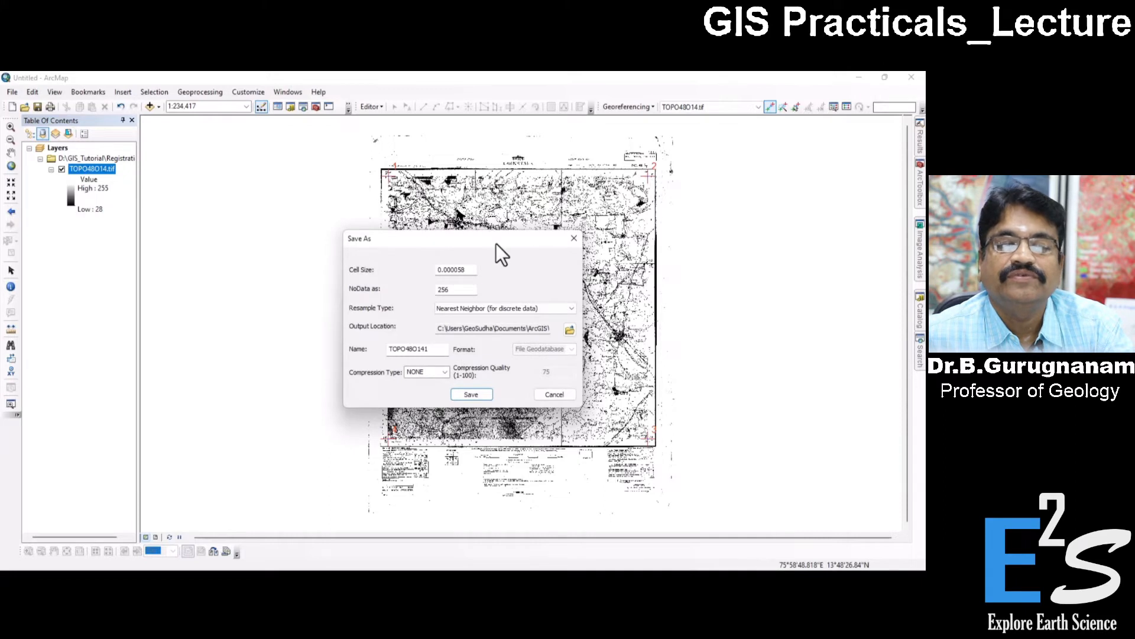
left_click_drag(496, 244, 427, 233)
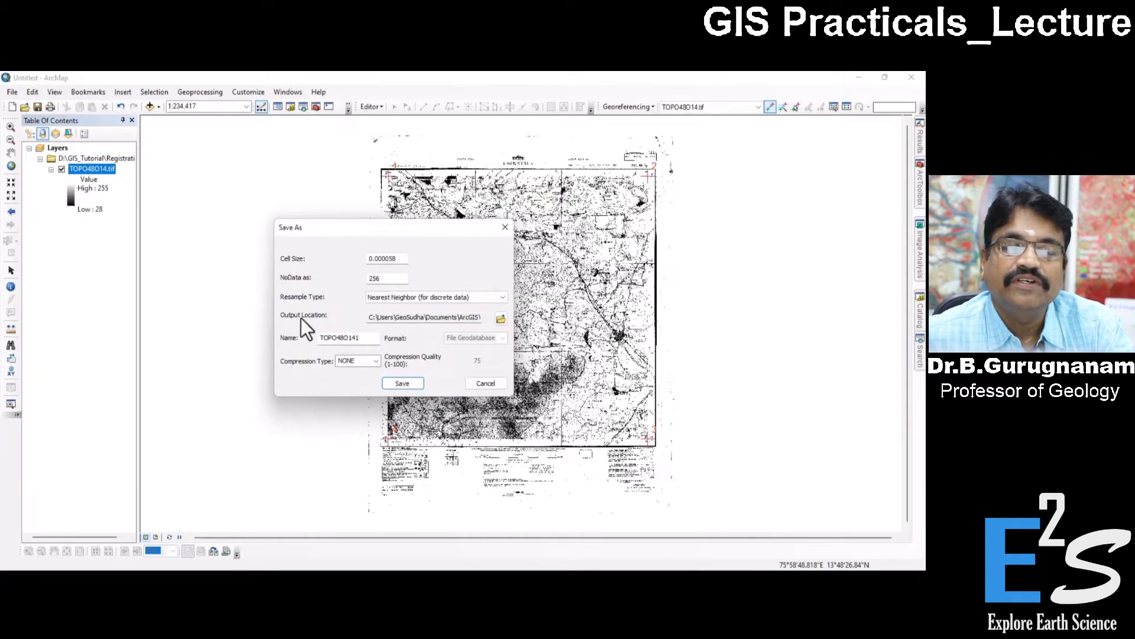
left_click(497, 320)
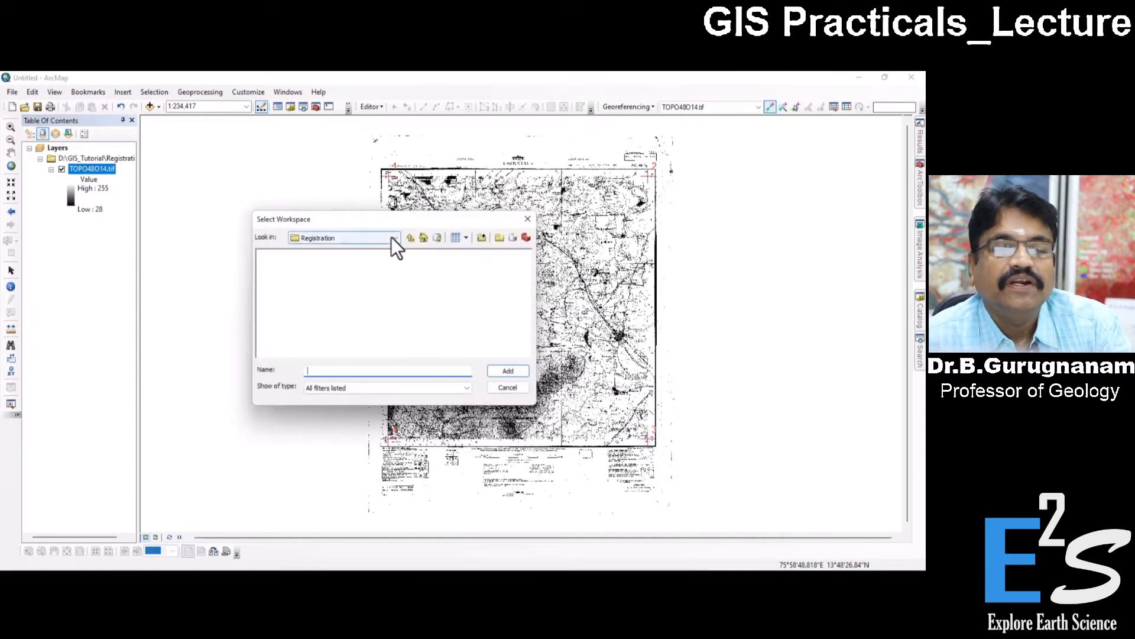
left_click(409, 237)
left_click(284, 254)
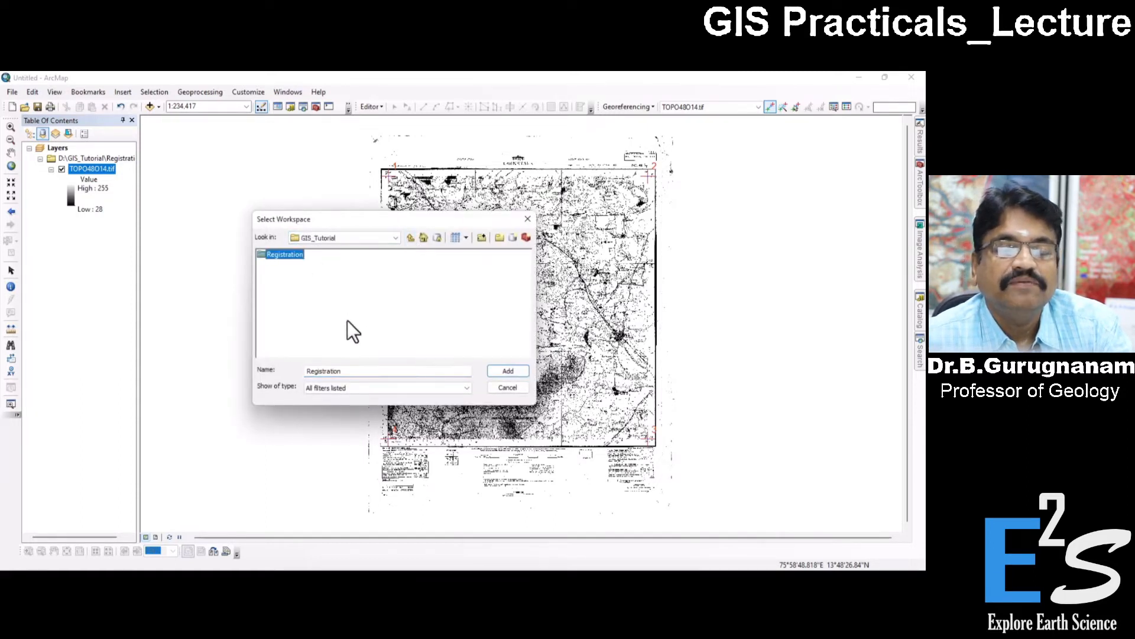
left_click_drag(359, 371, 296, 371)
left_click(271, 255)
left_click(500, 370)
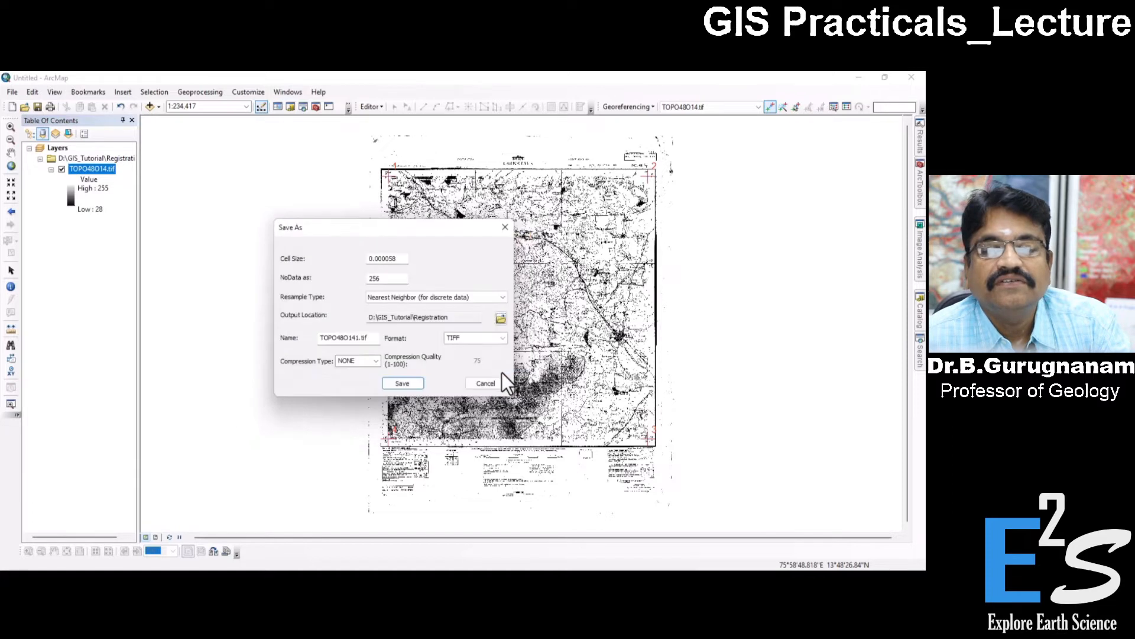
Save the rectified raster as TOPO48O141 in IMAGINE Image format.
left_click_drag(390, 318, 457, 320)
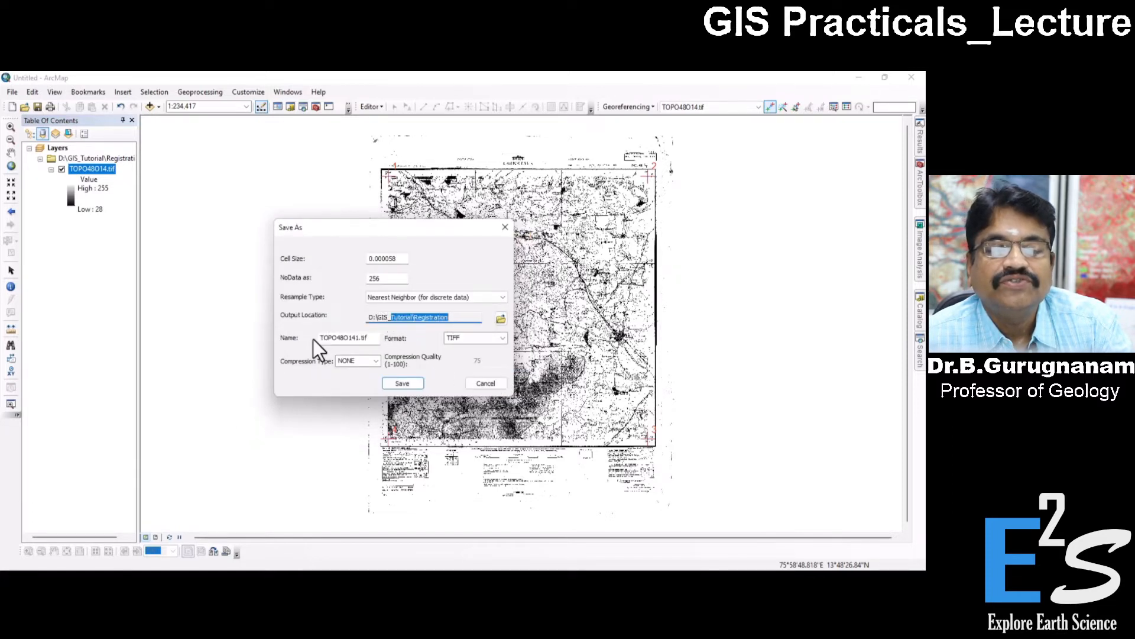
left_click(373, 340)
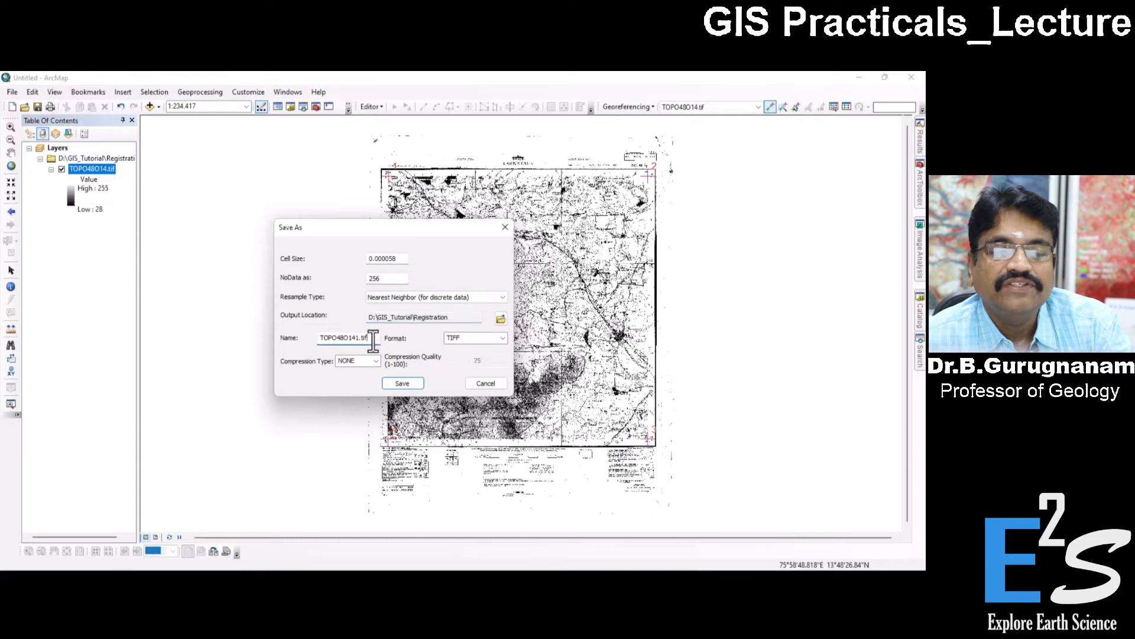
left_click_drag(373, 340, 317, 337)
left_click(372, 335)
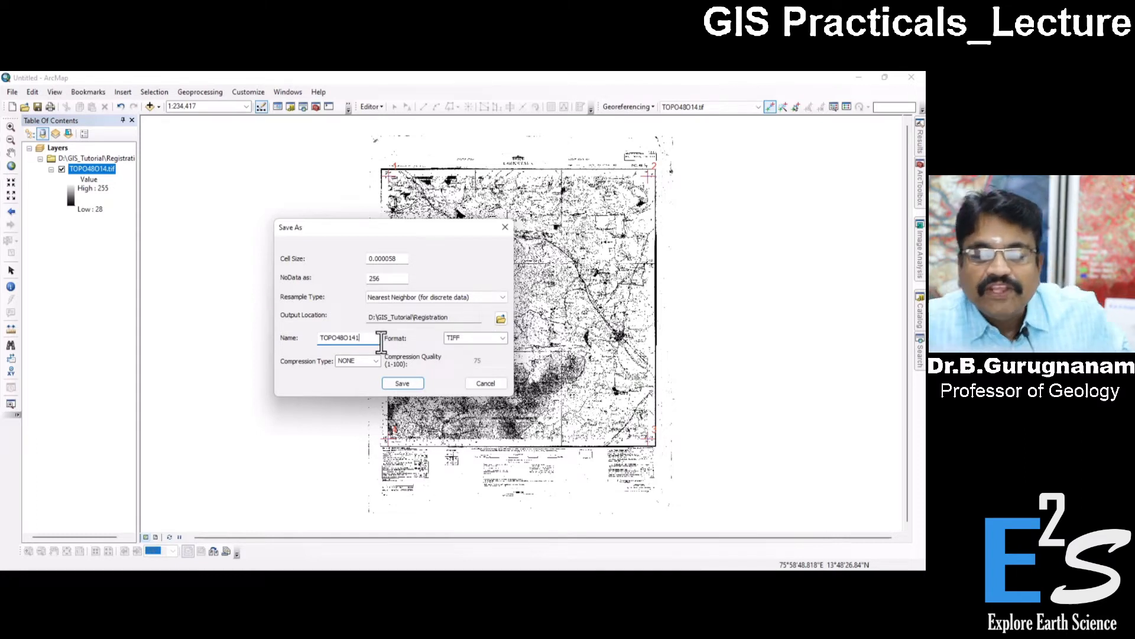
double_click(460, 338)
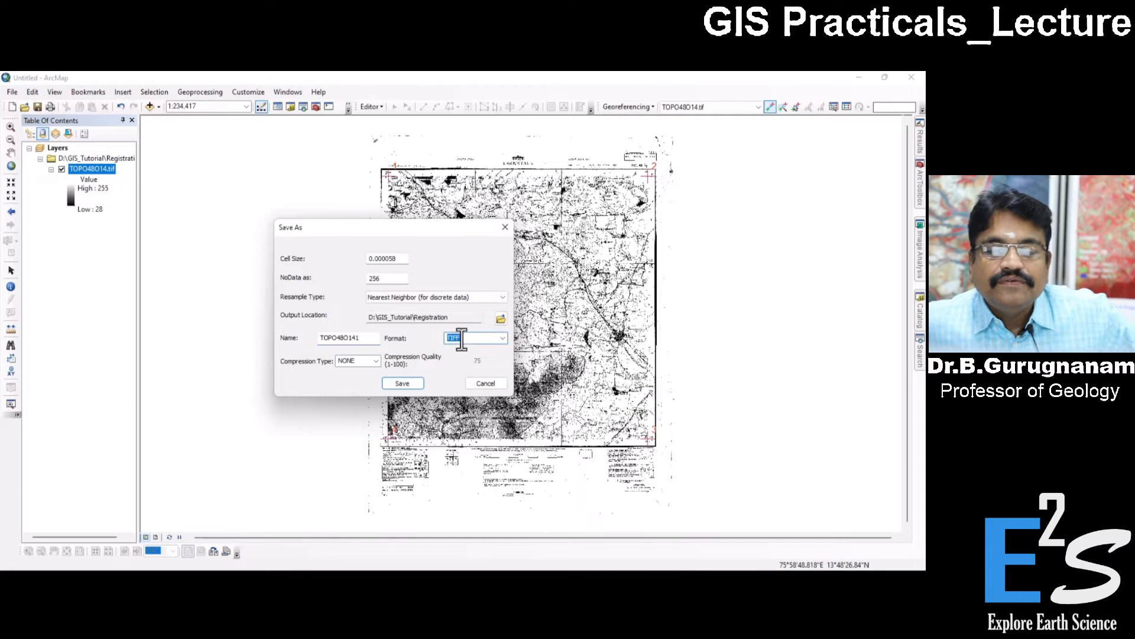
left_click(502, 342)
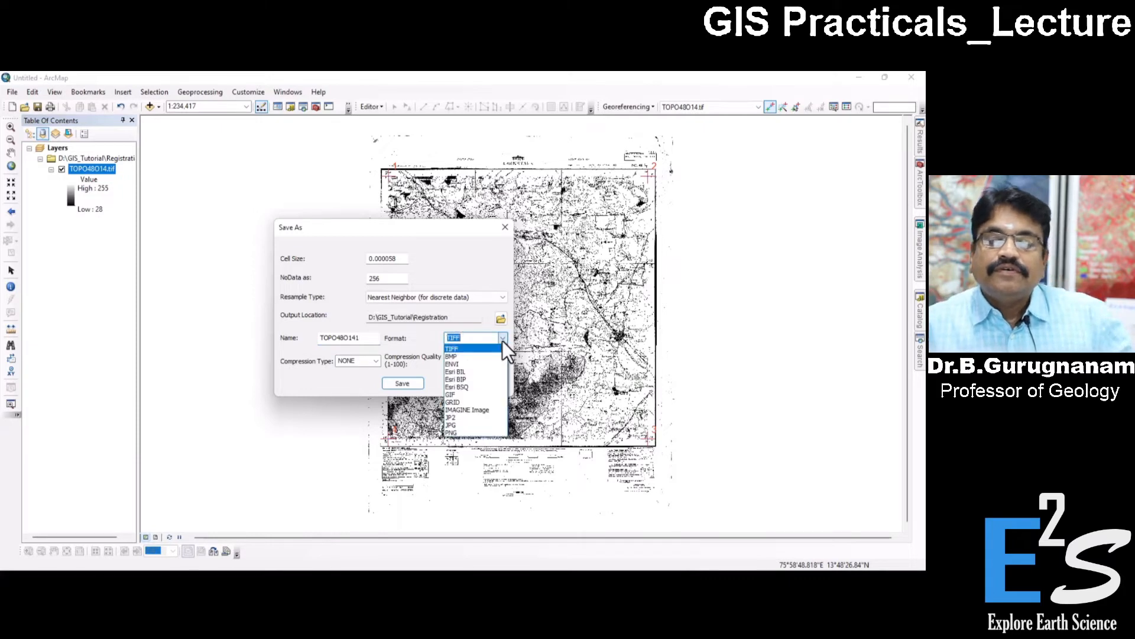
left_click(468, 410)
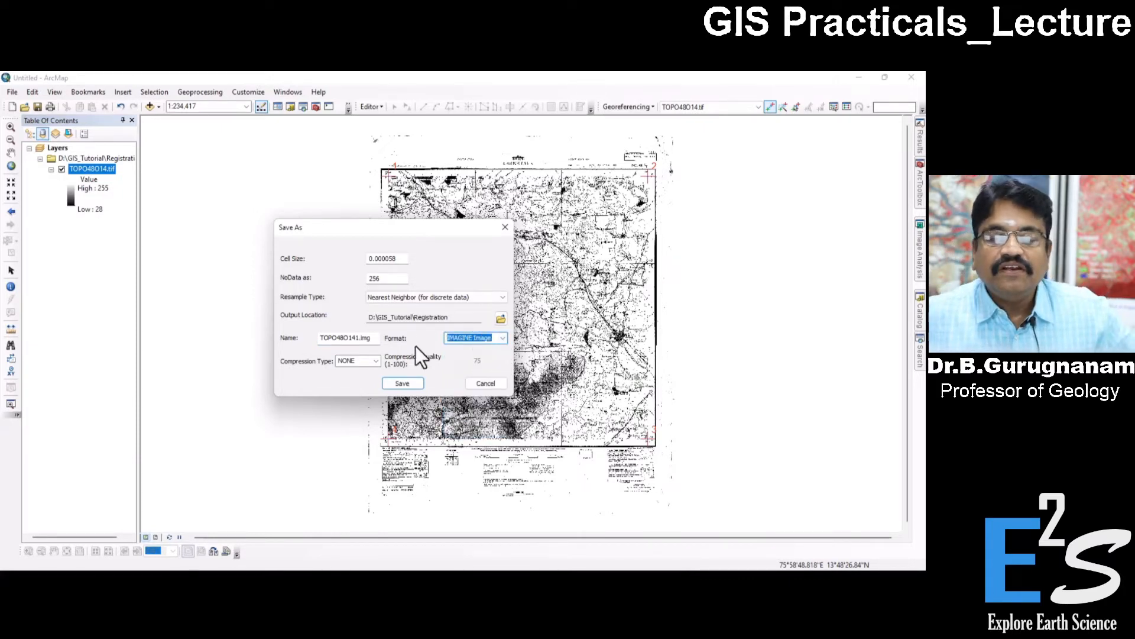
left_click(401, 383)
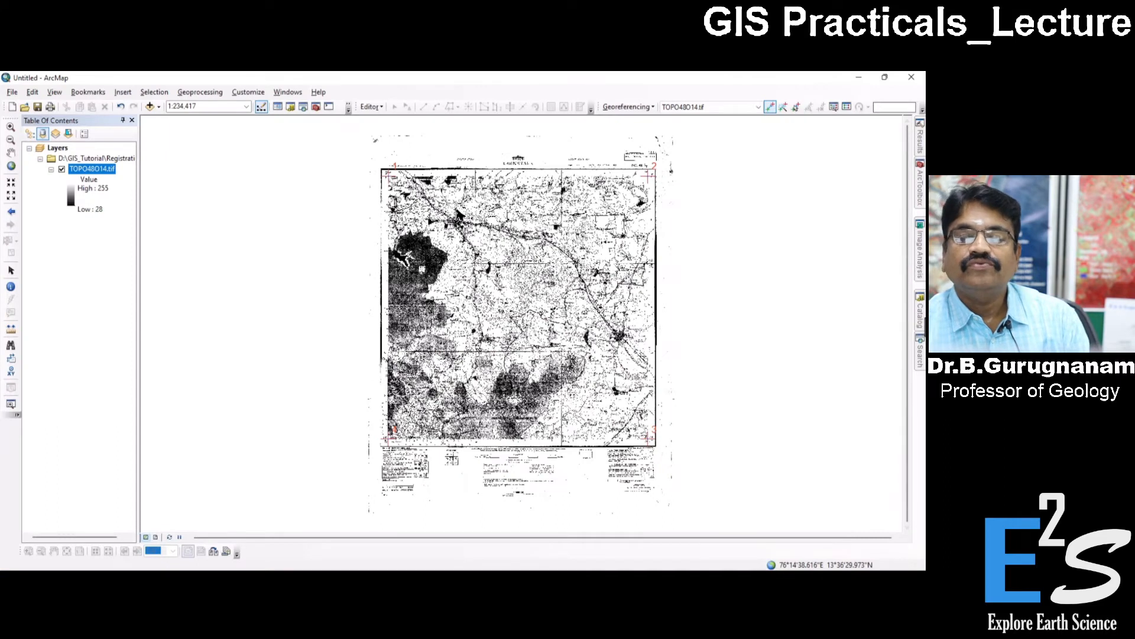
Refresh the D:\ folder connection in the catalog and expand its GIS_Tutorial folder down to the contents of Registration.
left_click(920, 310)
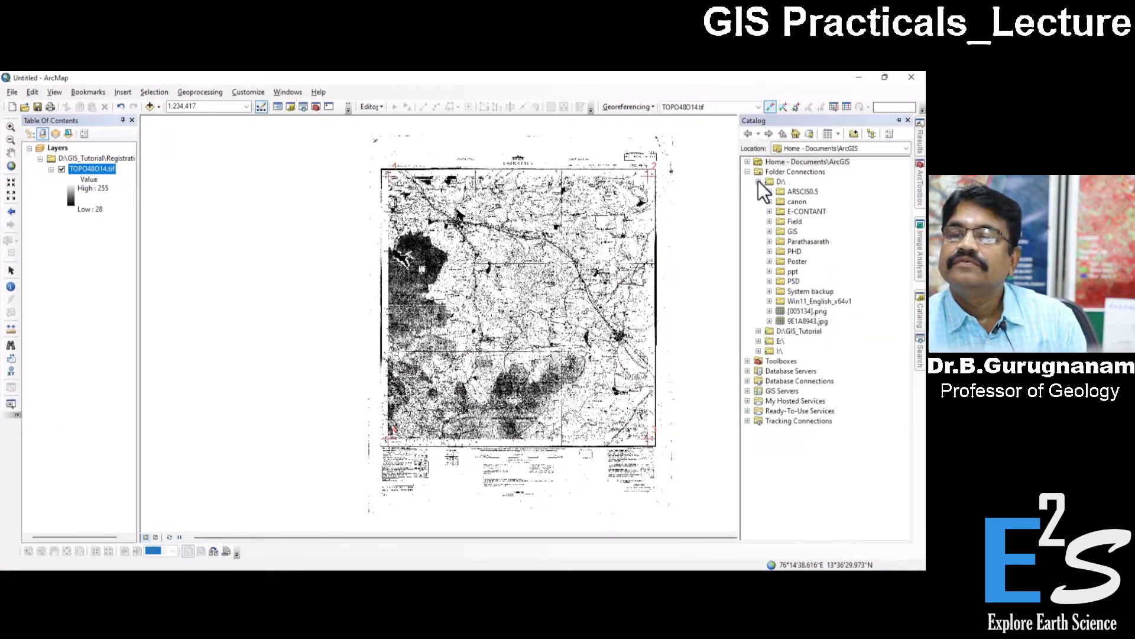
left_click(769, 231)
left_click(769, 231)
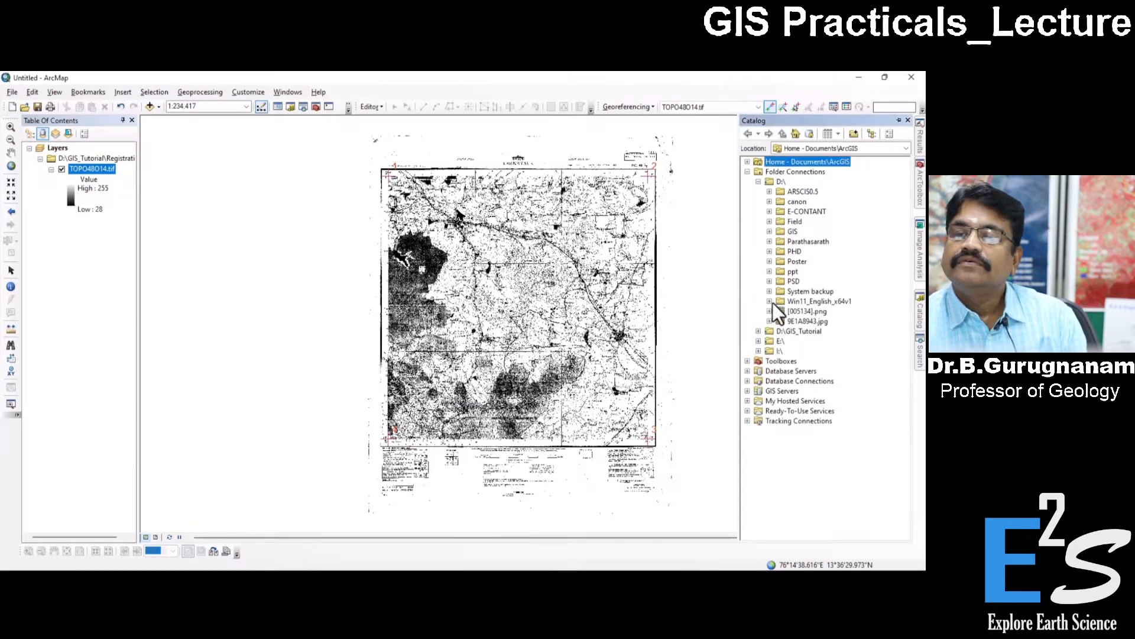
right_click(778, 181)
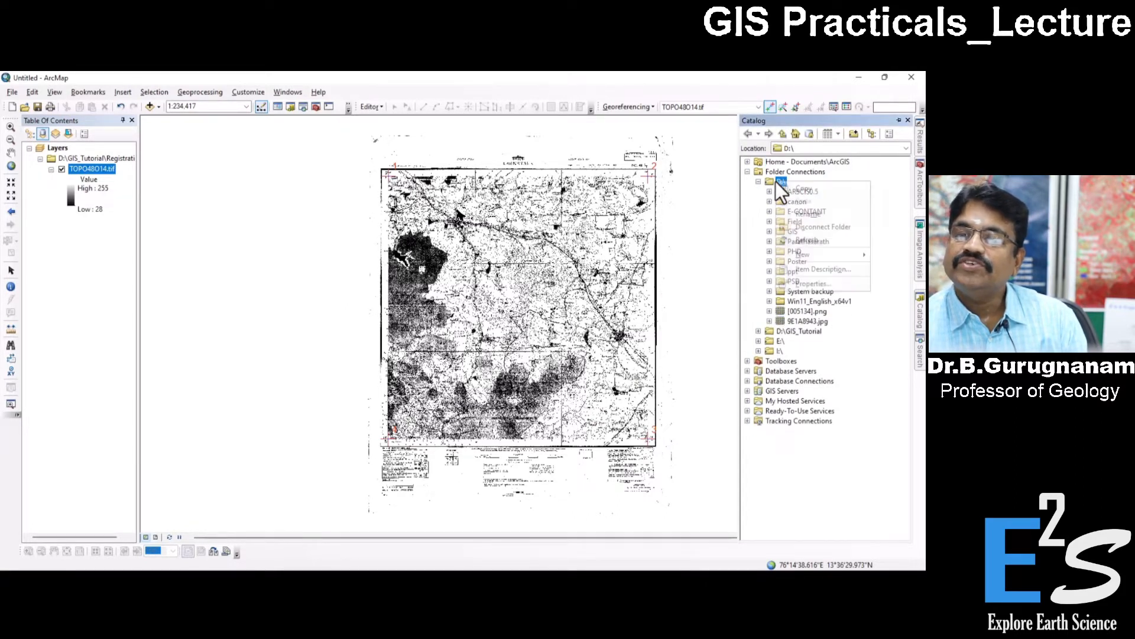
left_click(805, 241)
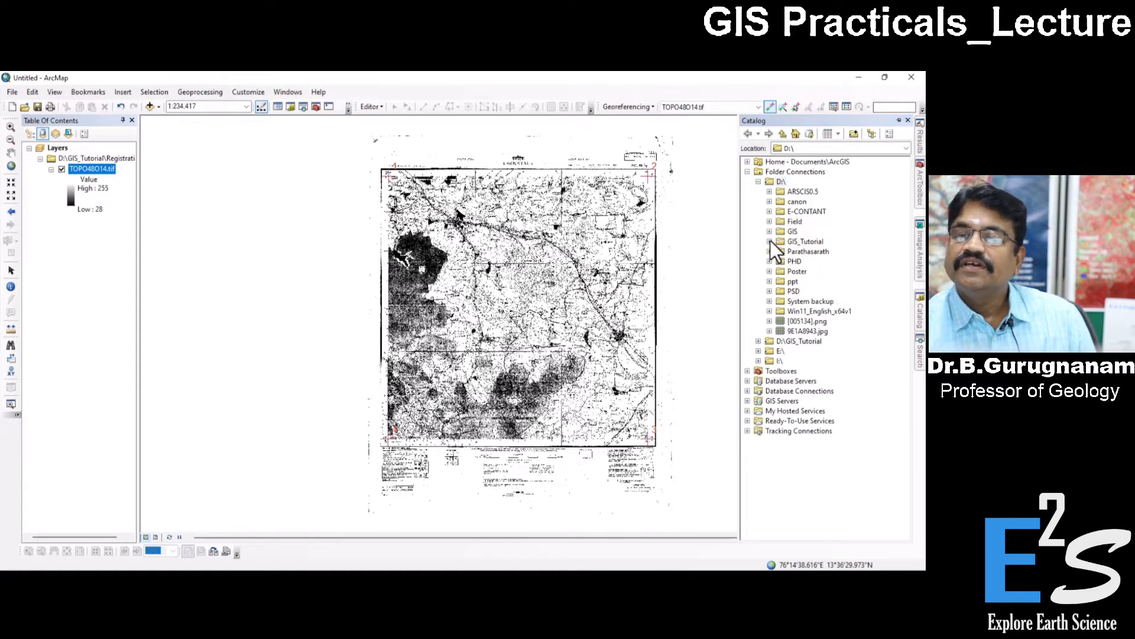
left_click(804, 241)
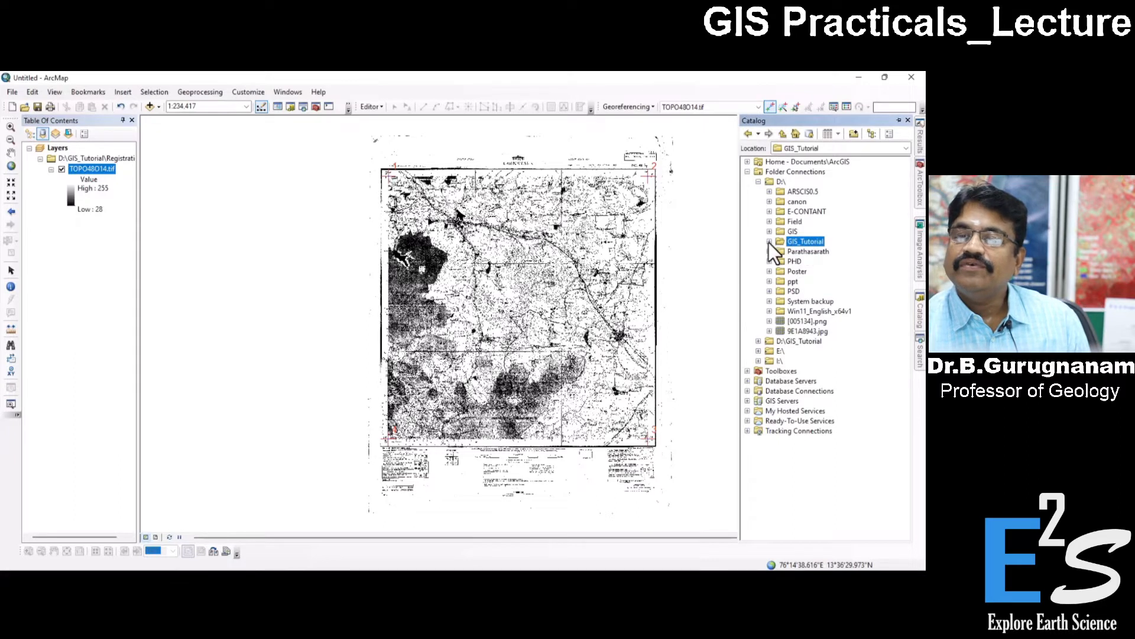
left_click(769, 241)
left_click(780, 251)
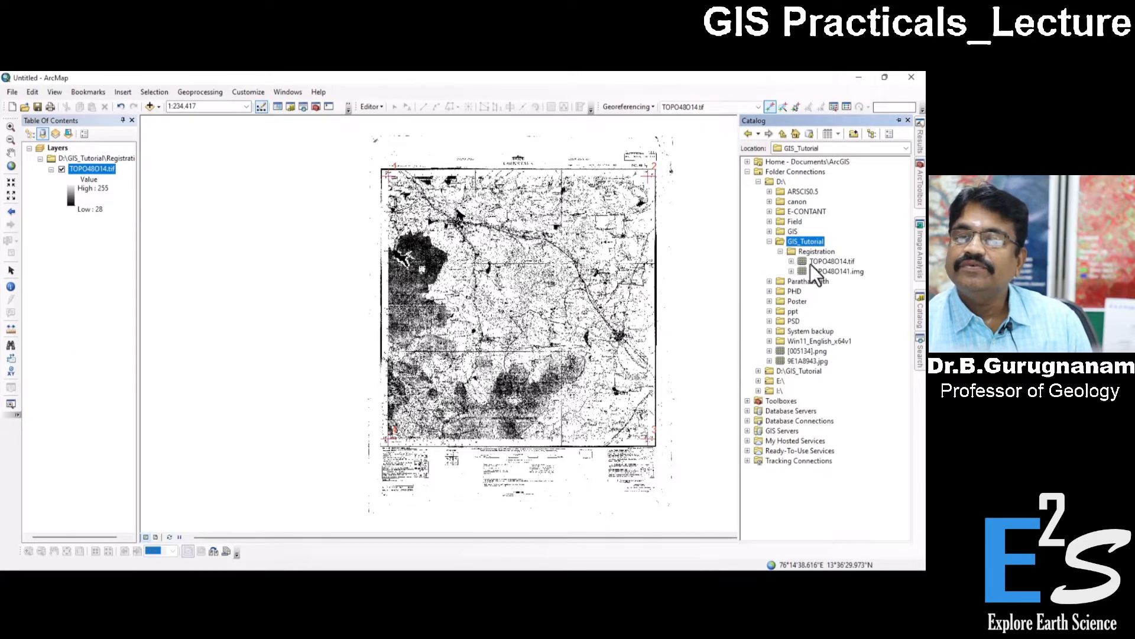
Open the properties of TOPO48O141.img and examine its raster information, extent and spatial reference.
left_click(846, 272)
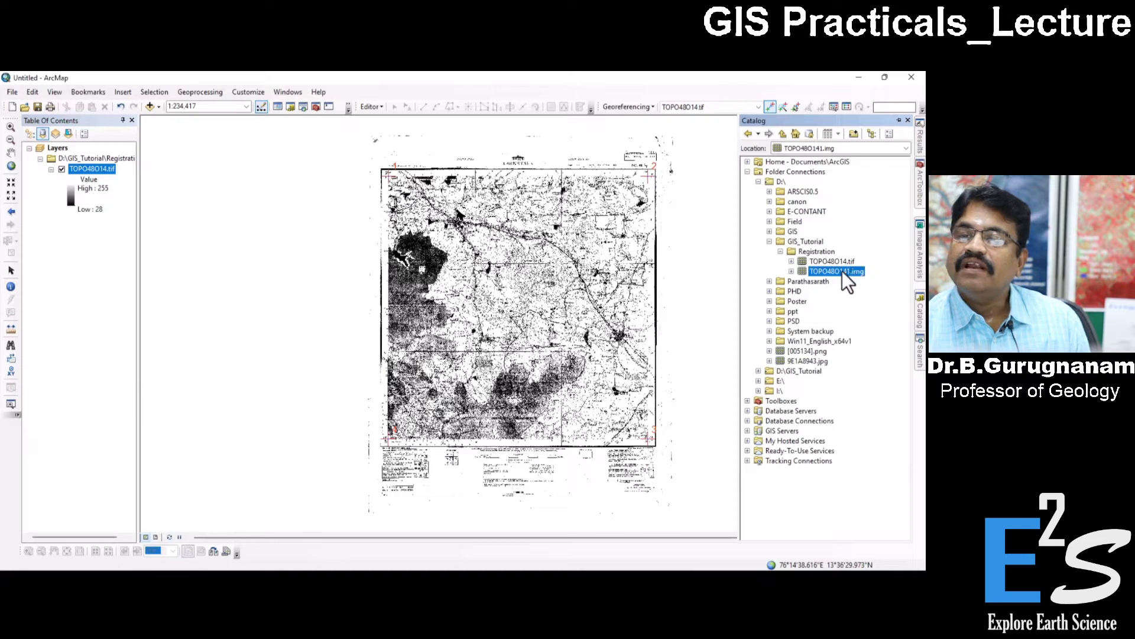
right_click(825, 271)
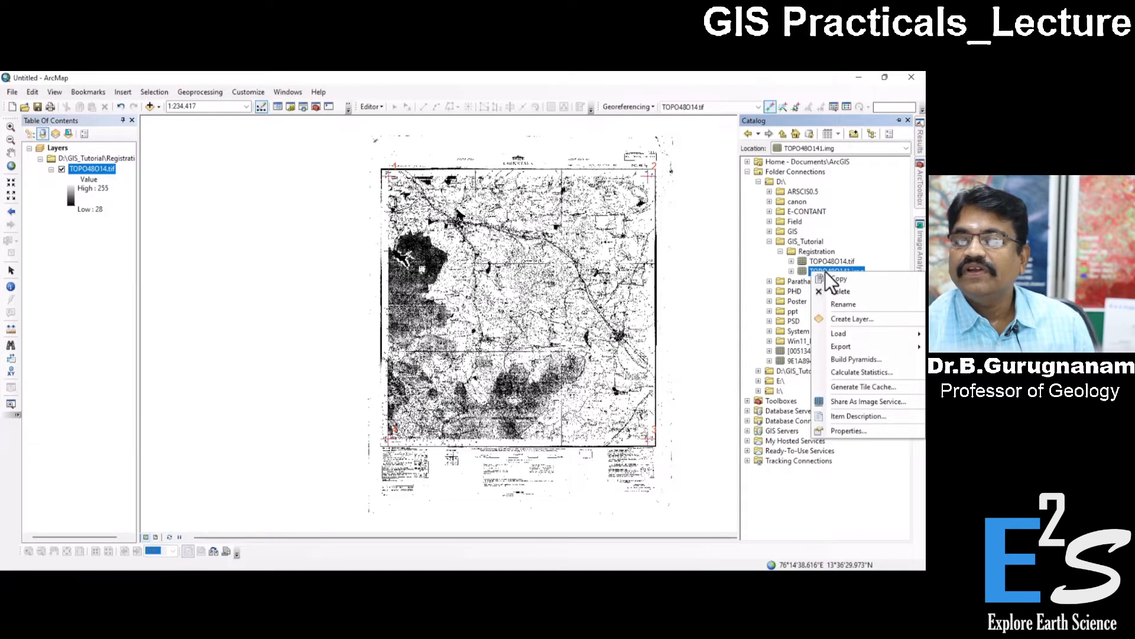
left_click(850, 430)
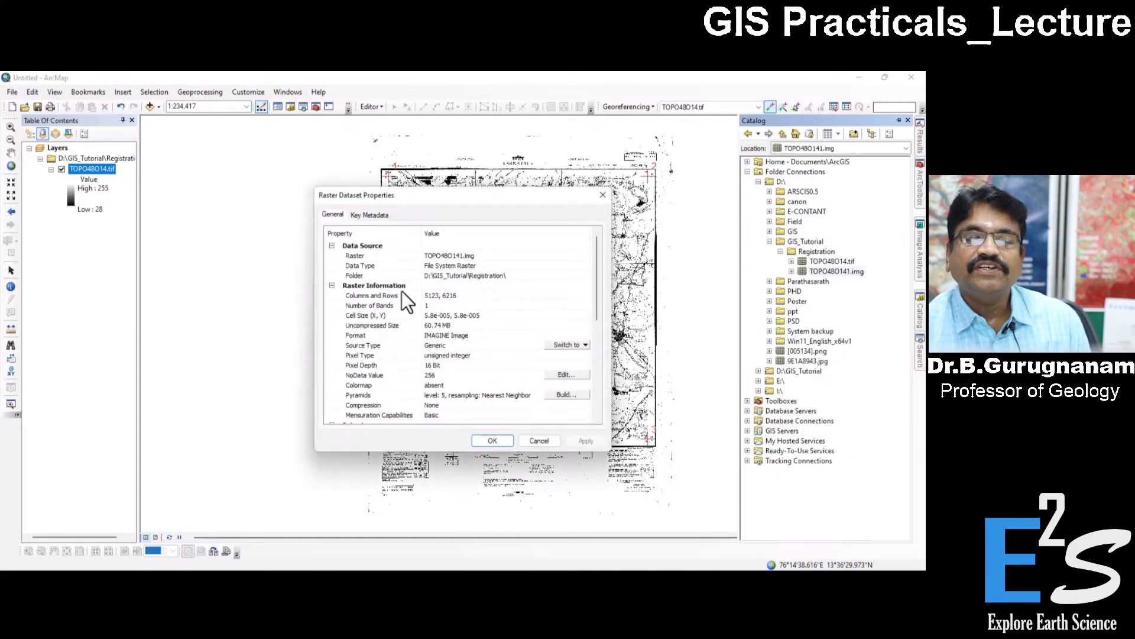
scroll(473, 280, "down", 2)
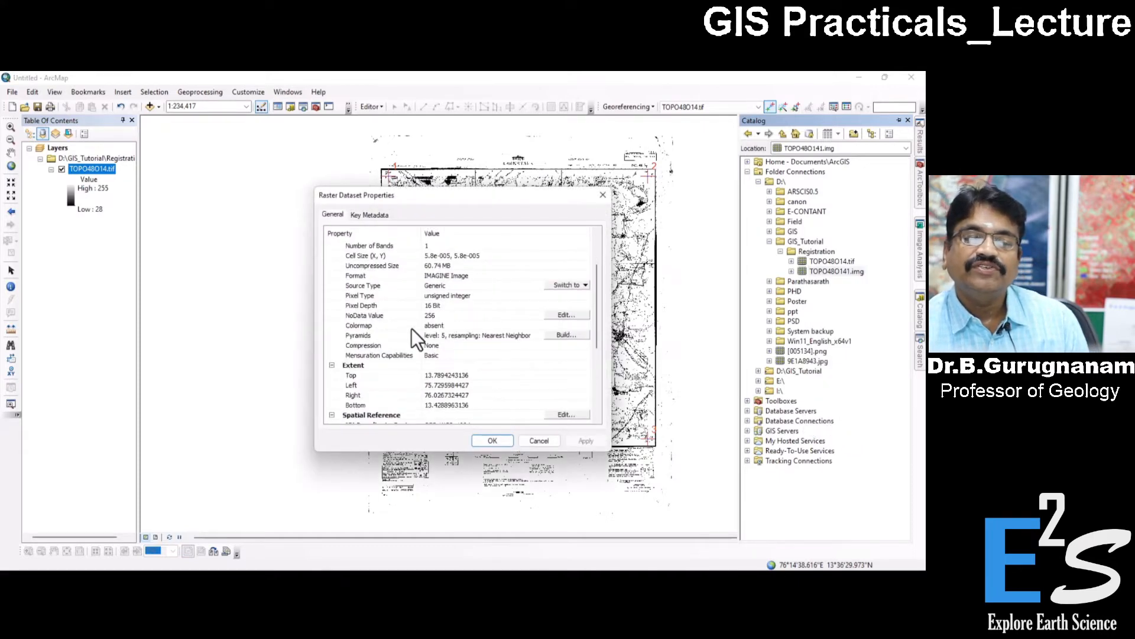
scroll(462, 328, "down", 3)
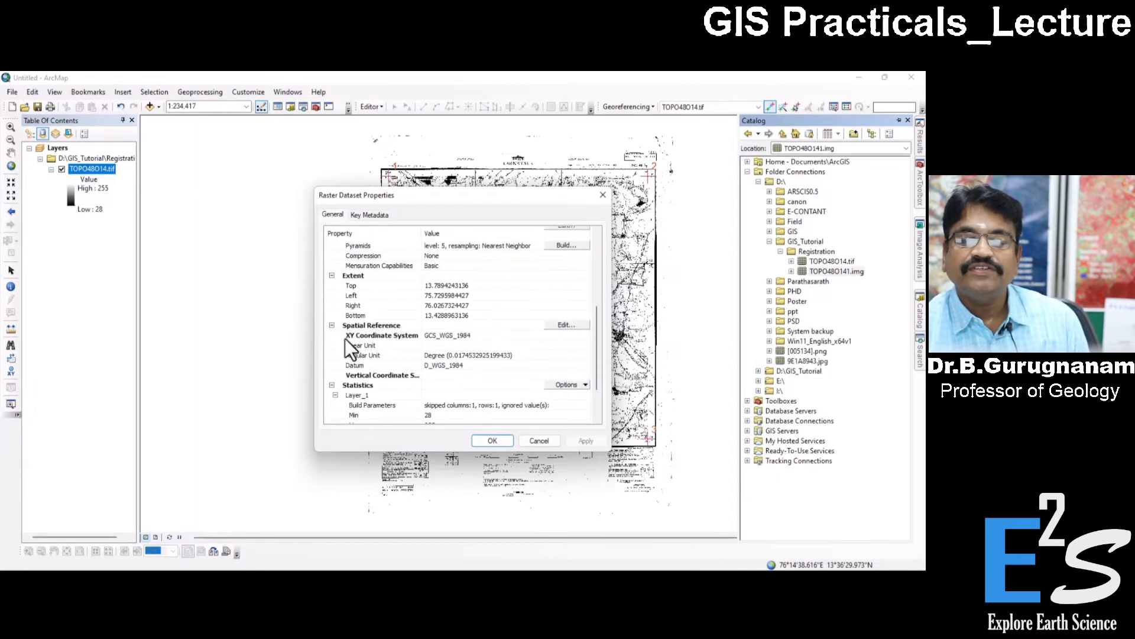
Open the raster's XY coordinate system for editing and collapse the list to the Geographic and Projected Coordinate Systems groups.
left_click(568, 325)
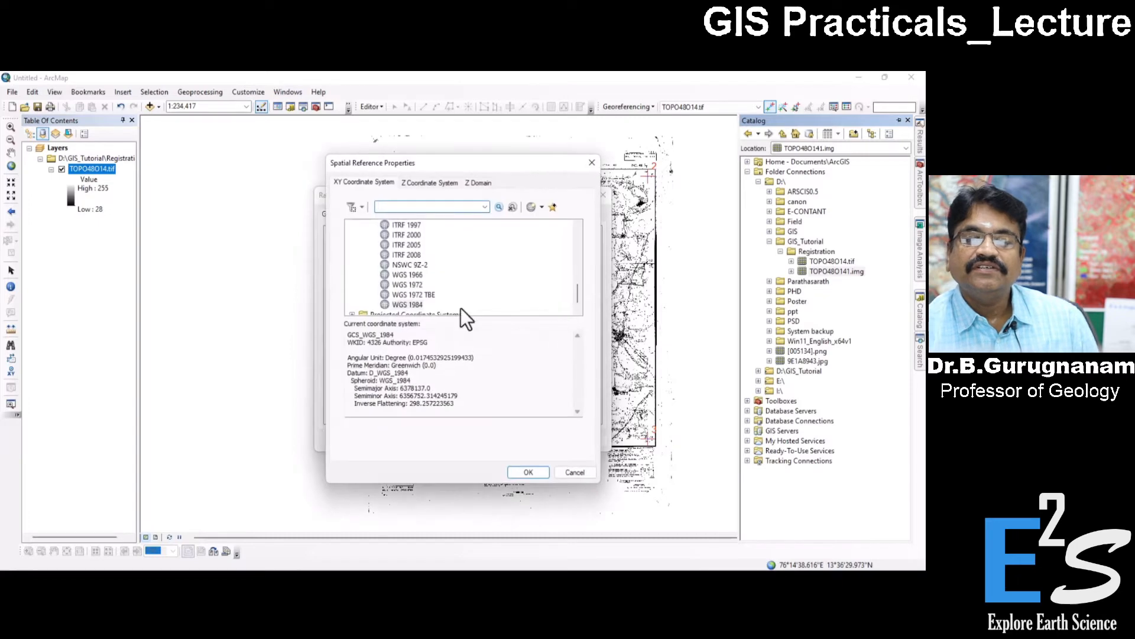
scroll(420, 297, "down", 1)
left_click(407, 295)
scroll(446, 278, "up", 4)
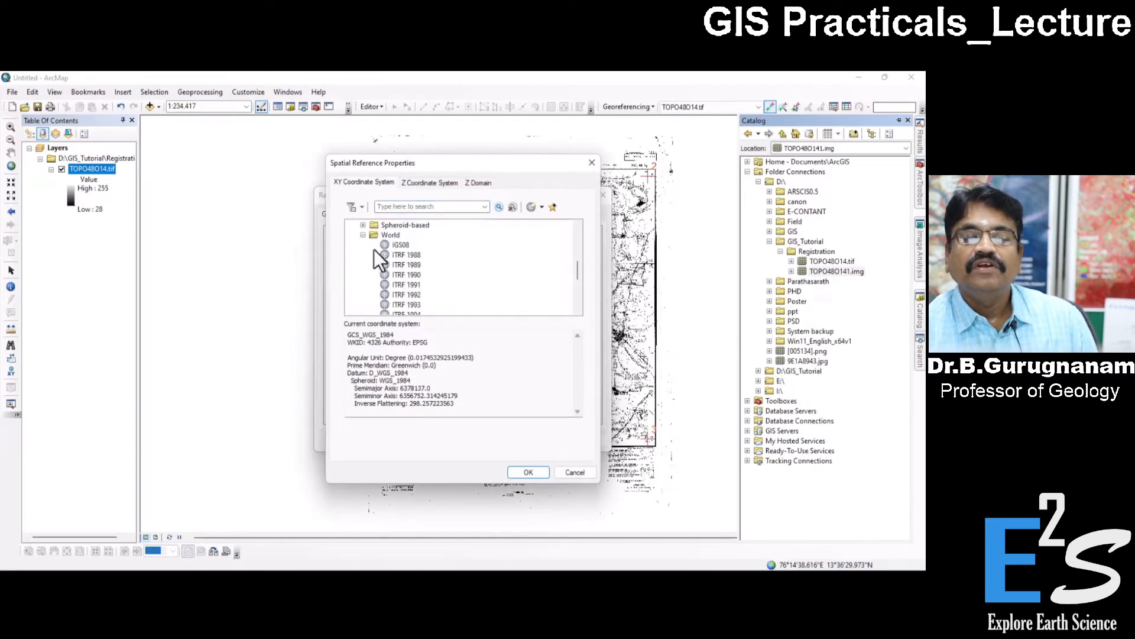
left_click(362, 235)
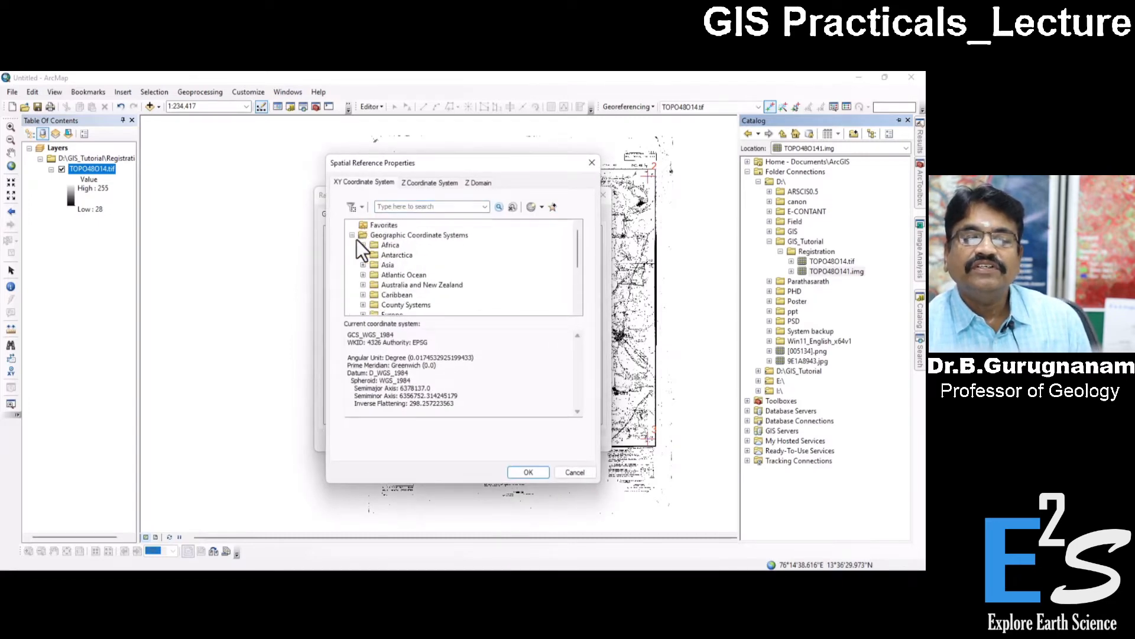
left_click(352, 235)
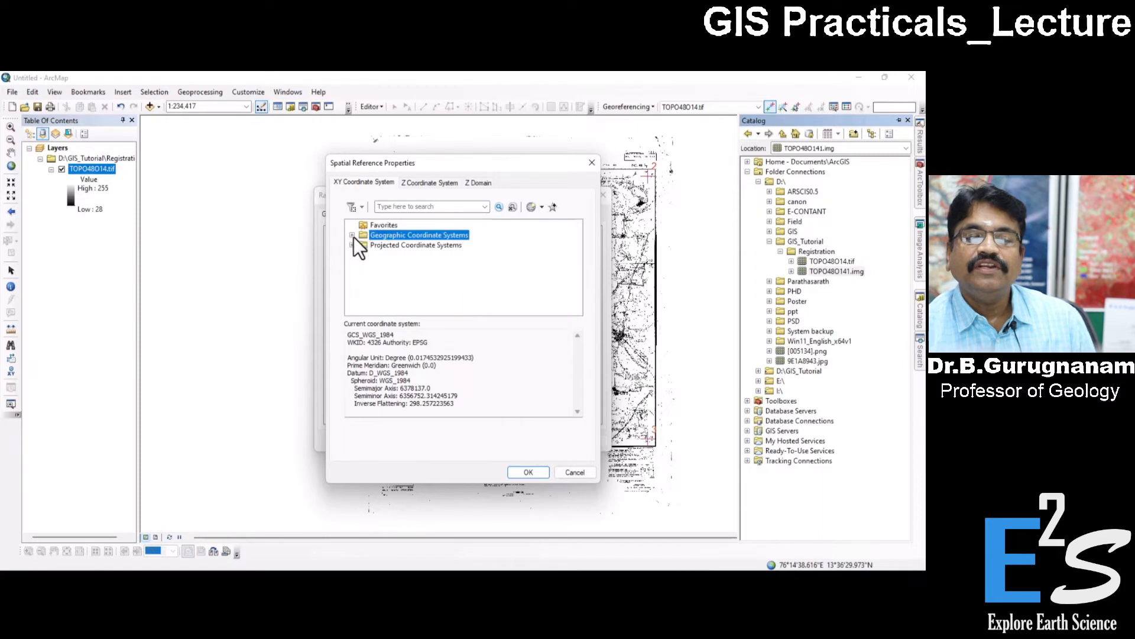
left_click(445, 246)
left_click(420, 236)
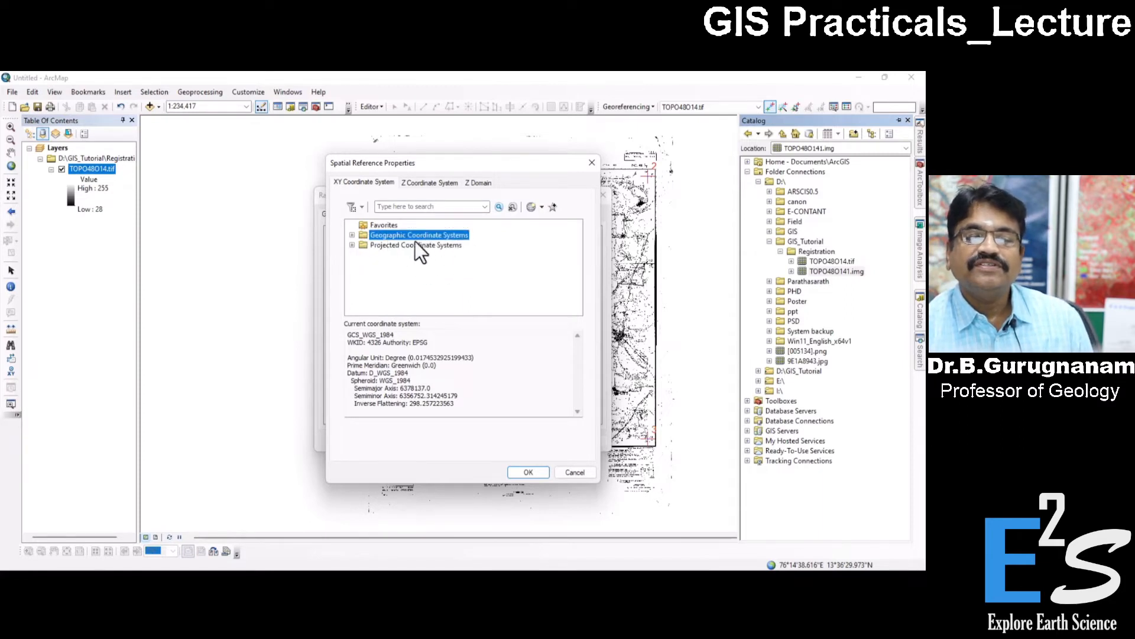
Assign the World geographic coordinate system WGS 1984 to TOPO48O141.img and apply the raster properties.
left_click(353, 236)
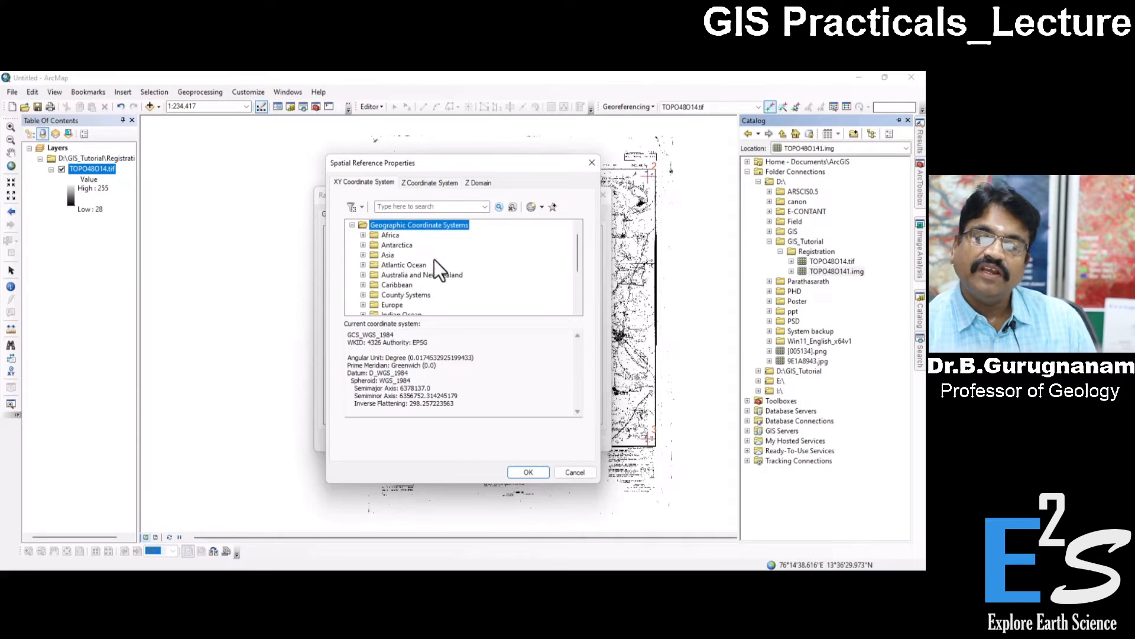
scroll(458, 278, "down", 2)
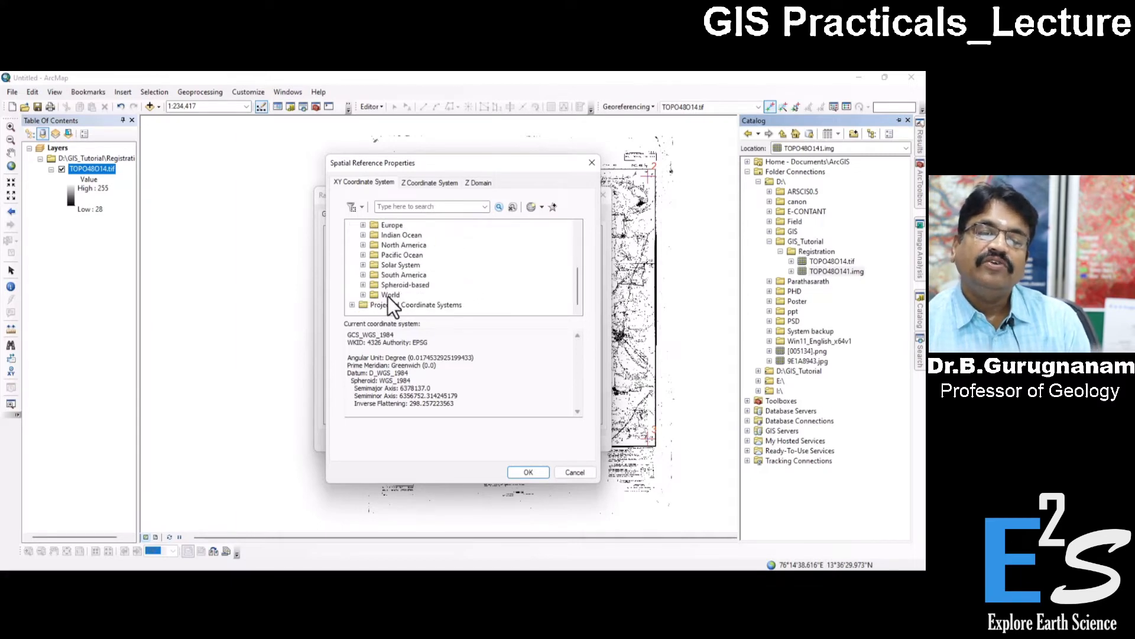
left_click(363, 295)
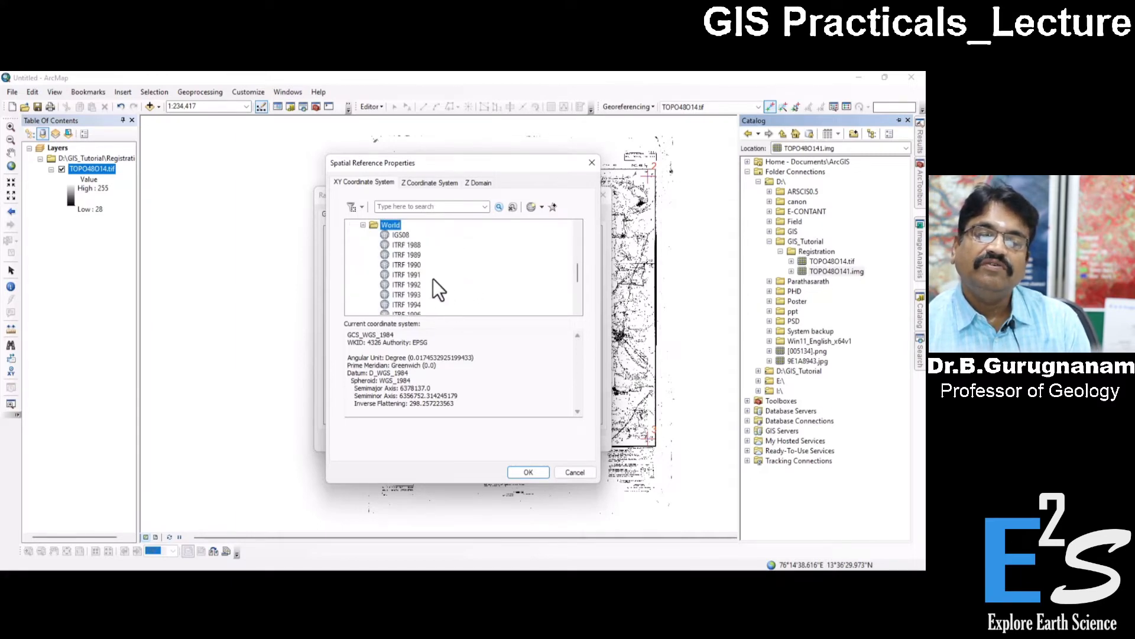
scroll(432, 278, "down", 3)
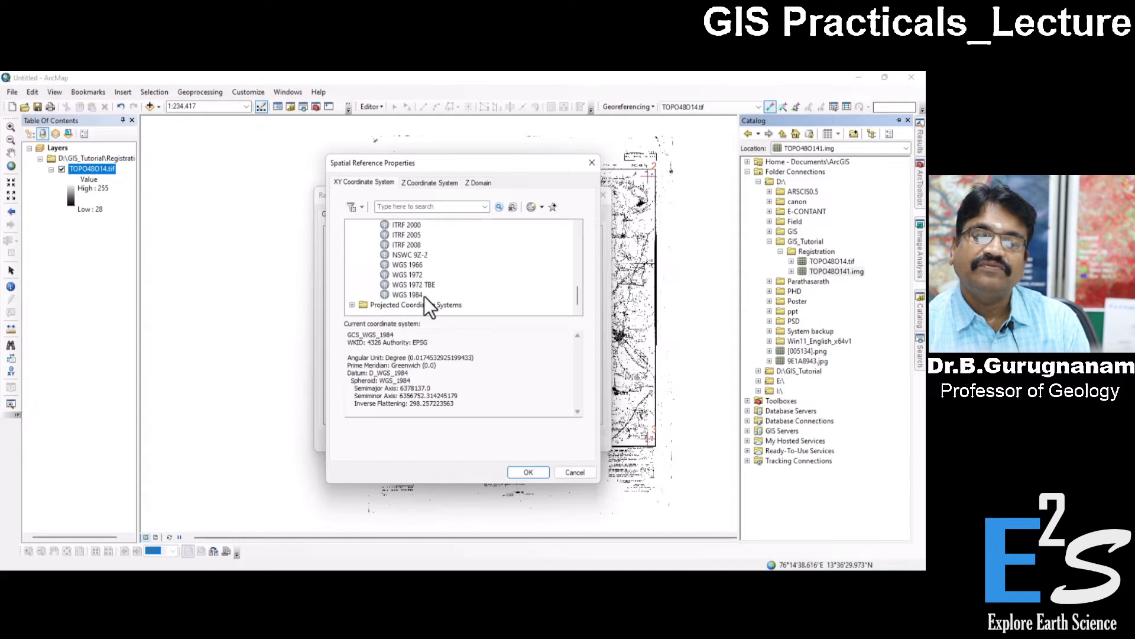
left_click(414, 295)
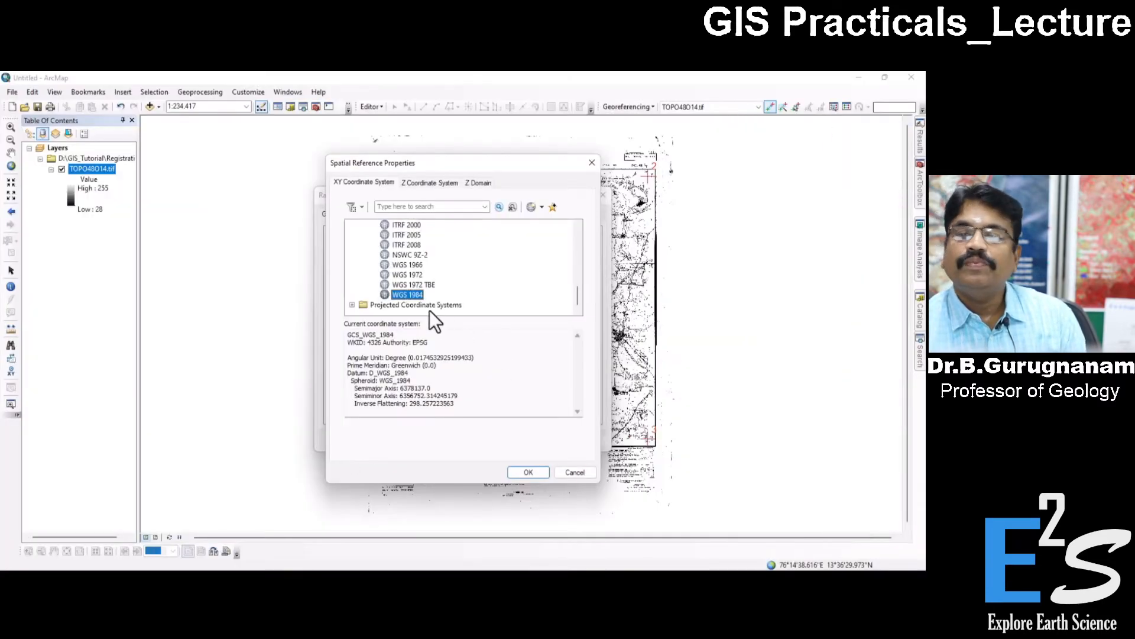
left_click(527, 473)
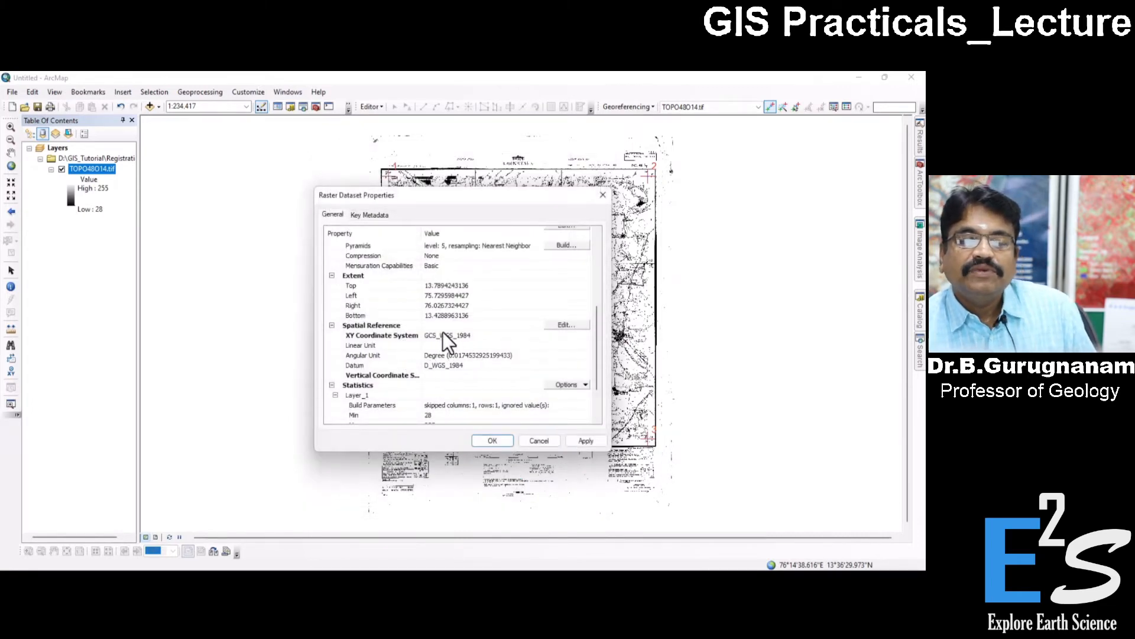
left_click(584, 442)
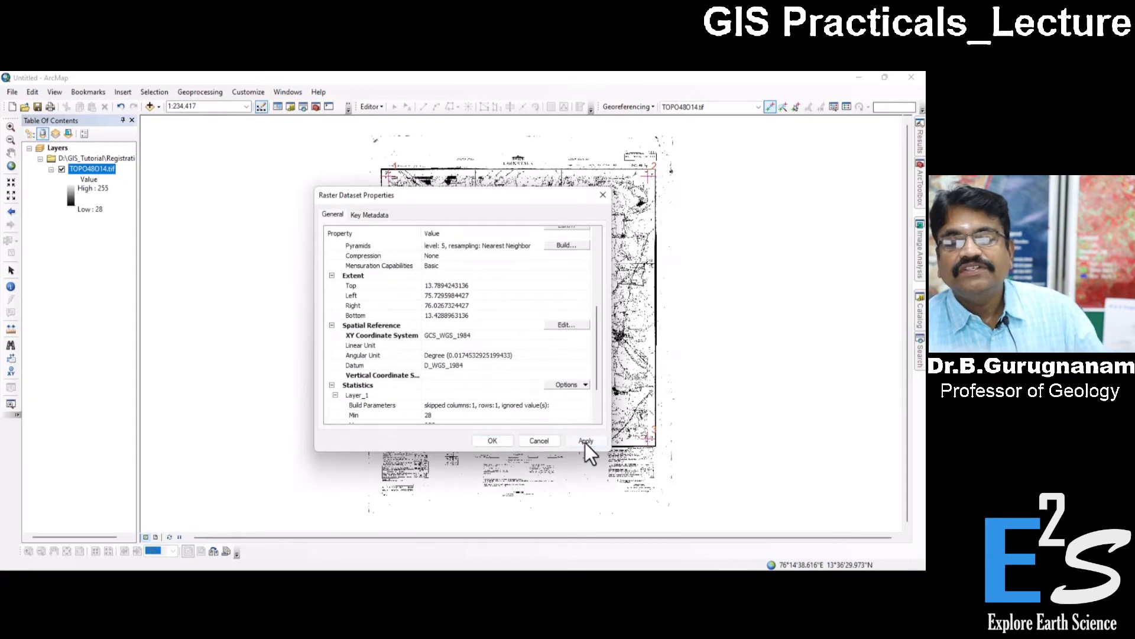
left_click(493, 442)
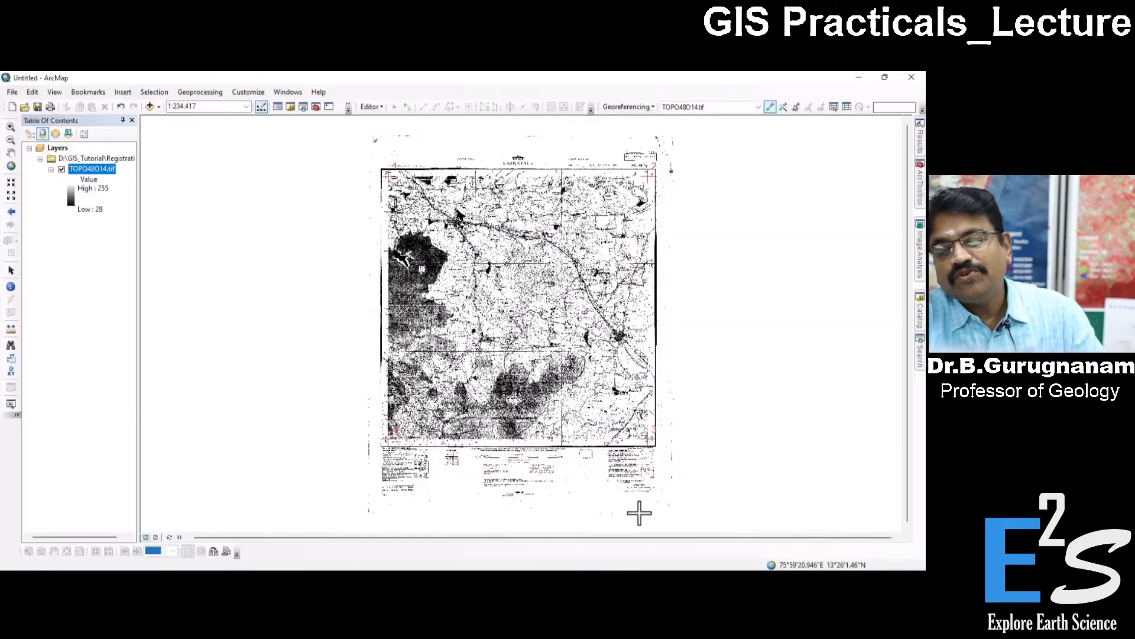
Open the Project Raster tool from the raster projections and transformations in the Data Management toolbox.
left_click(920, 184)
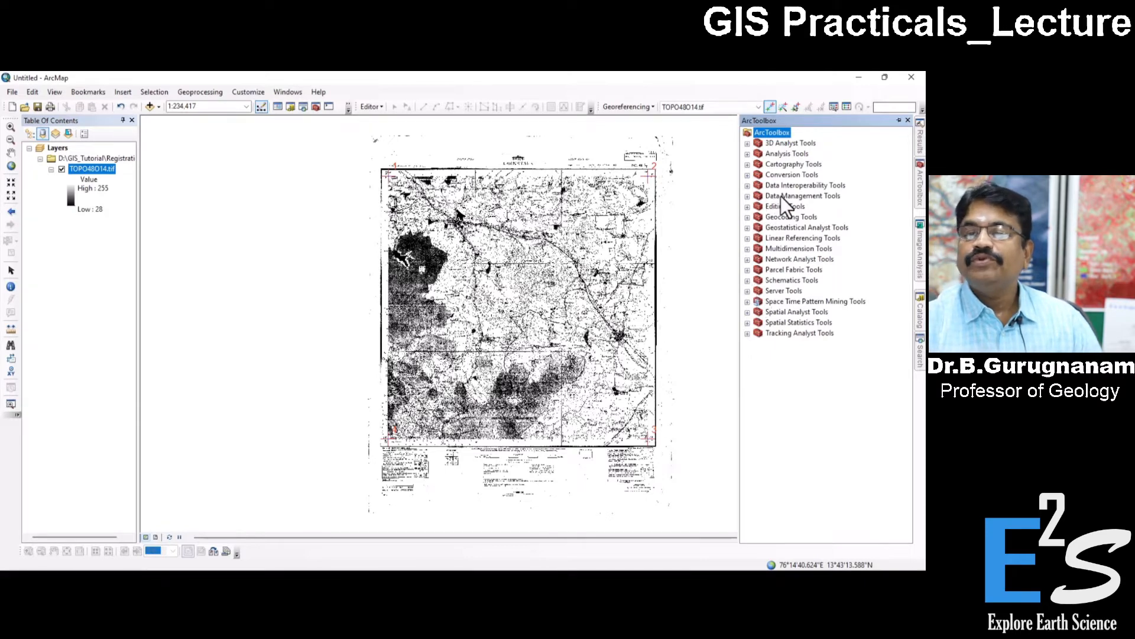
left_click(748, 196)
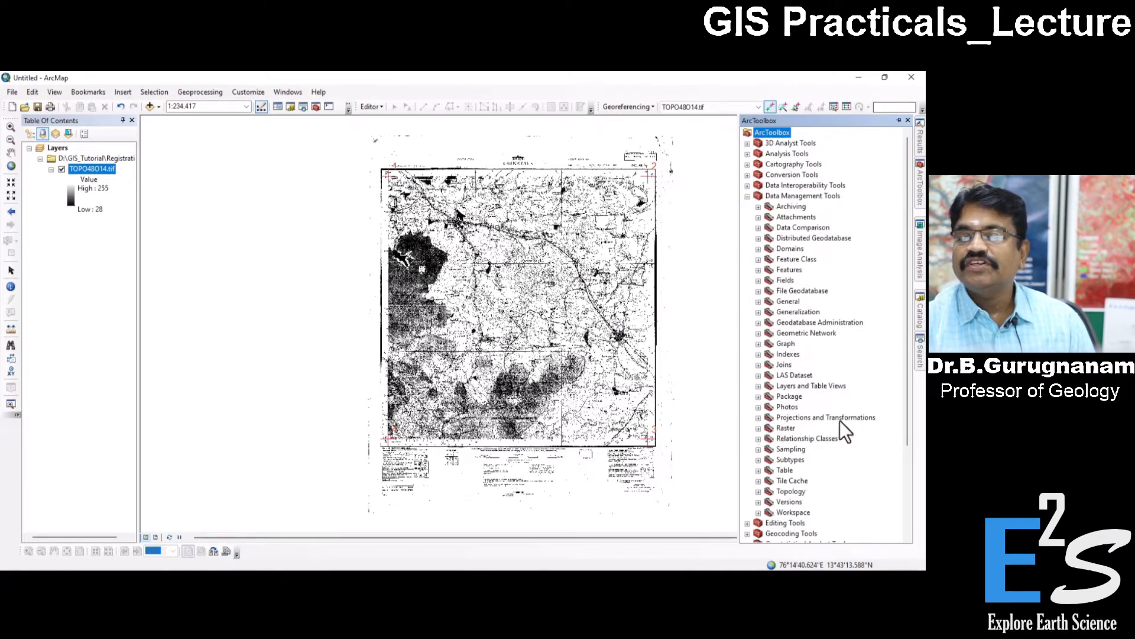
left_click(758, 417)
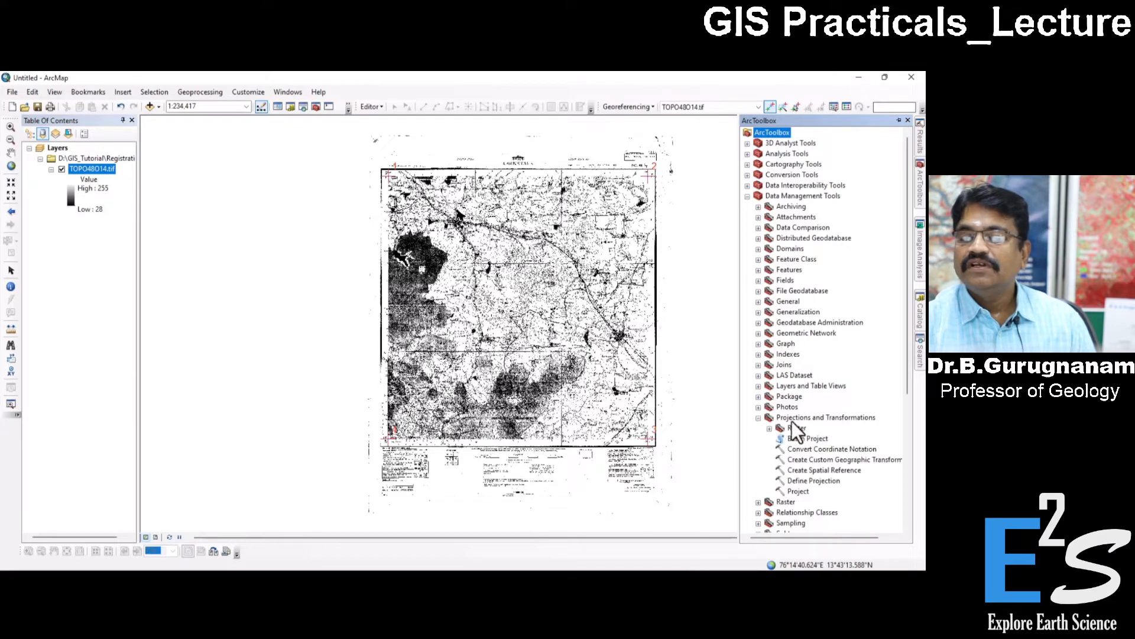
scroll(780, 414, "down", 3)
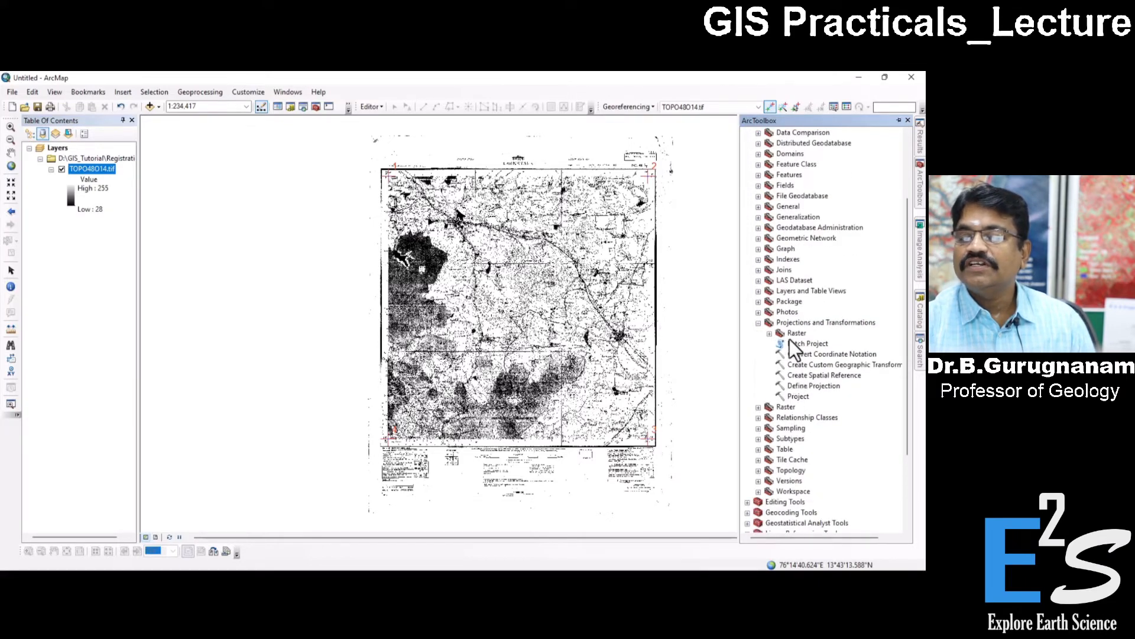
left_click(769, 333)
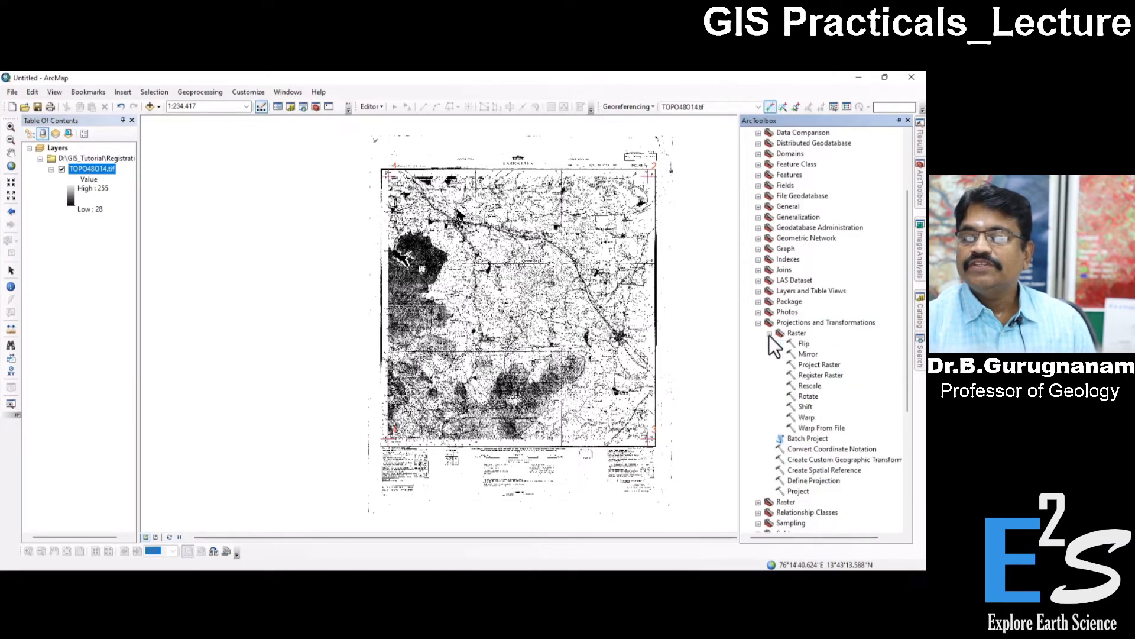
left_click(833, 364)
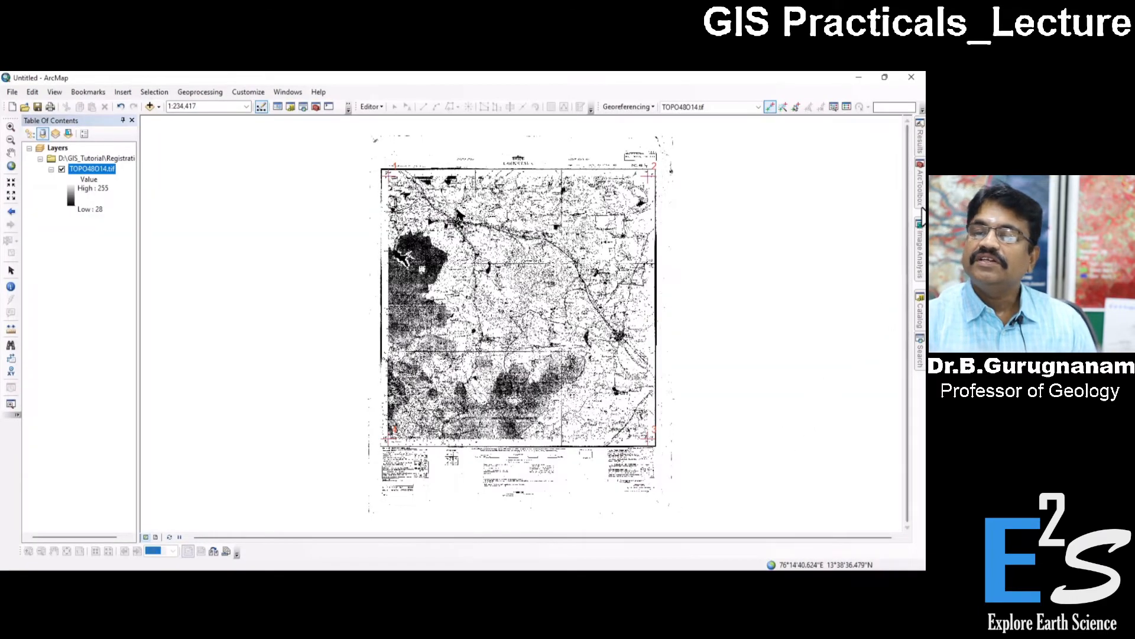
mouse_move(920, 213)
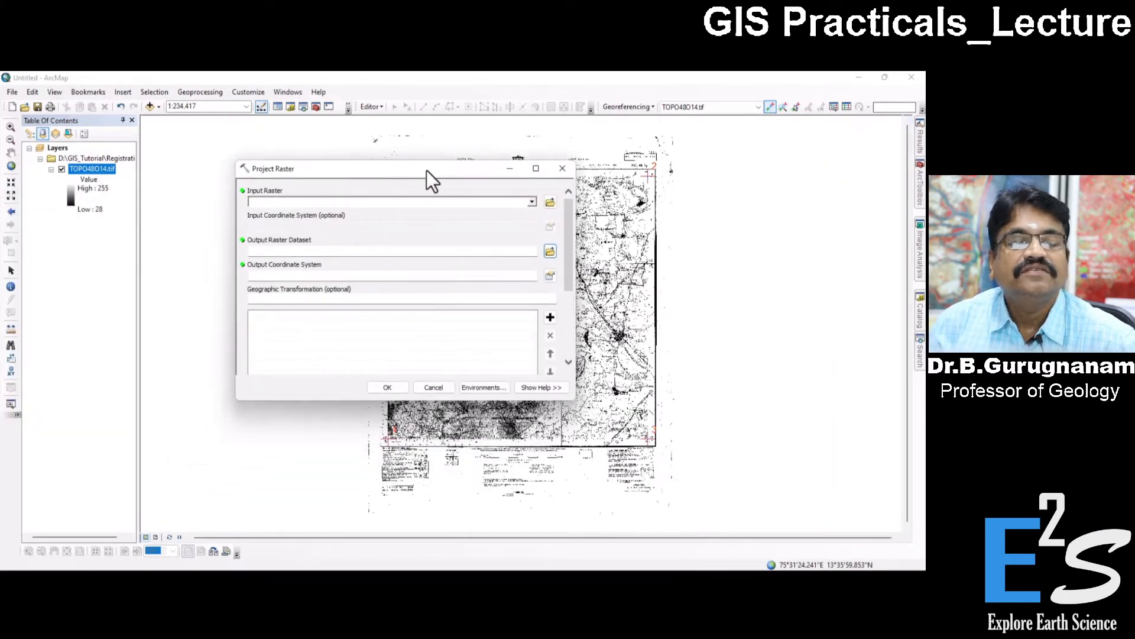
left_click_drag(380, 169, 428, 163)
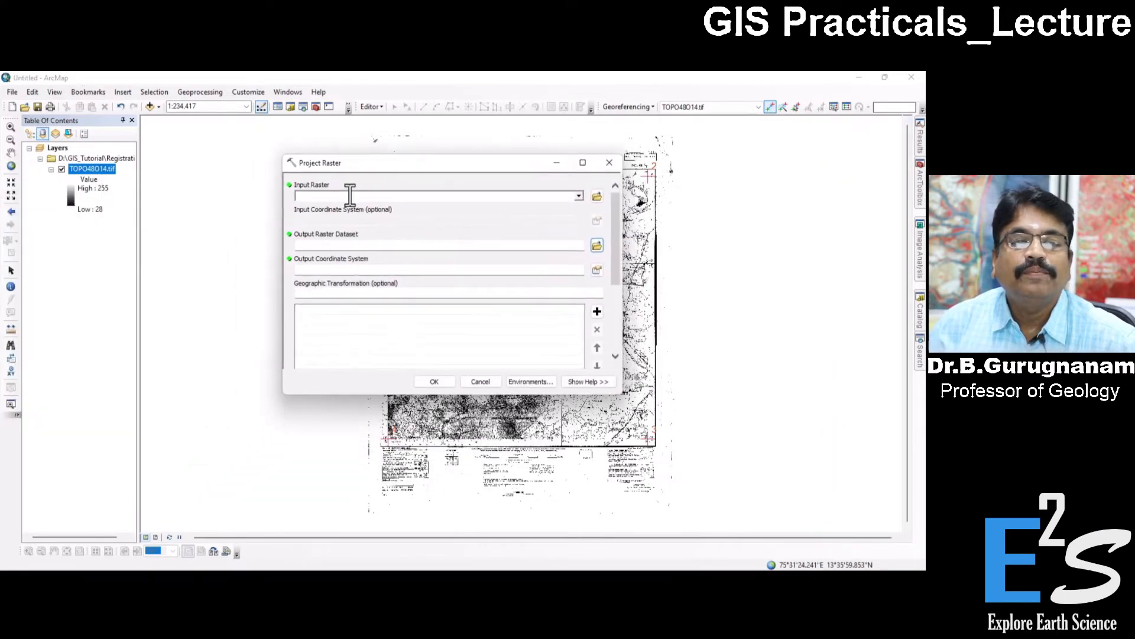
Set the input raster of Project Raster to TOPO48O141.img from the Registration folder.
left_click(579, 196)
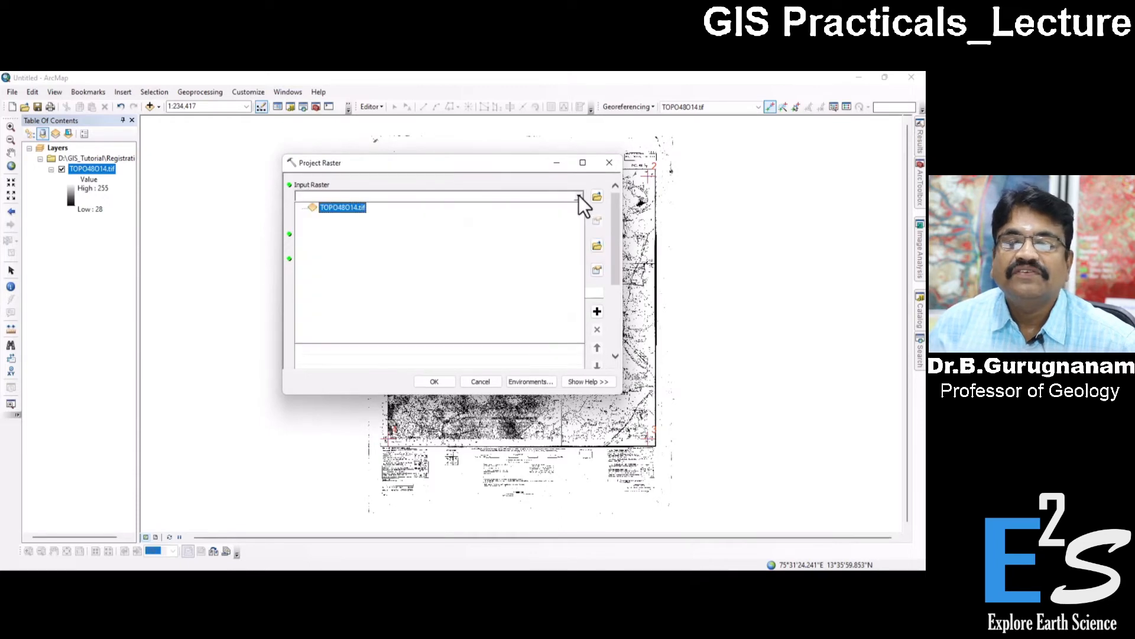
left_click(579, 197)
left_click(595, 195)
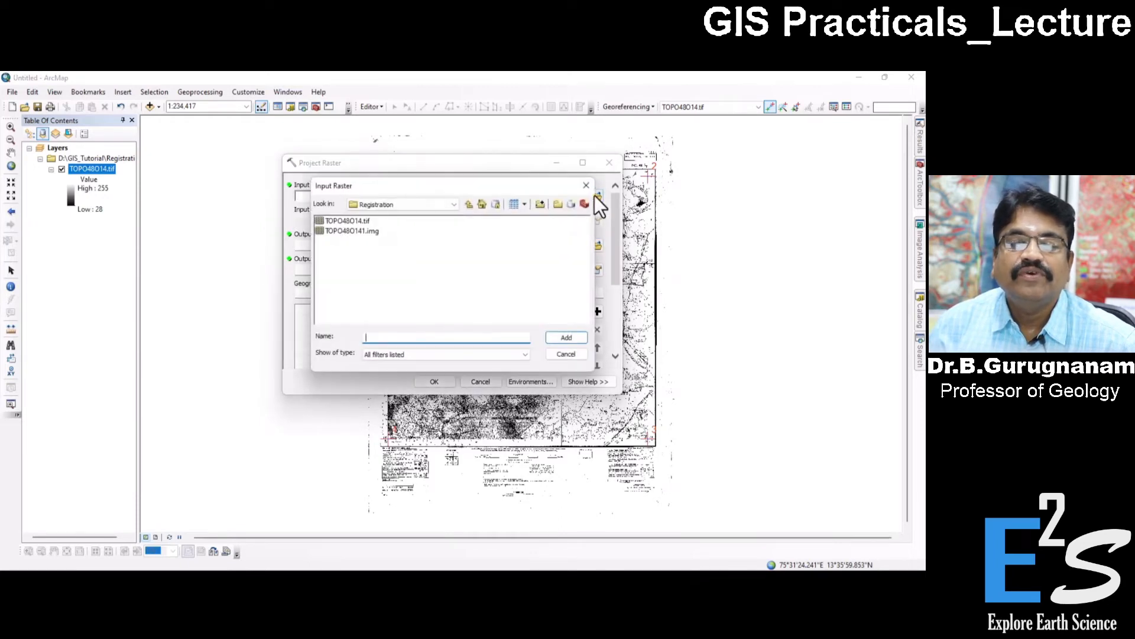
left_click(362, 232)
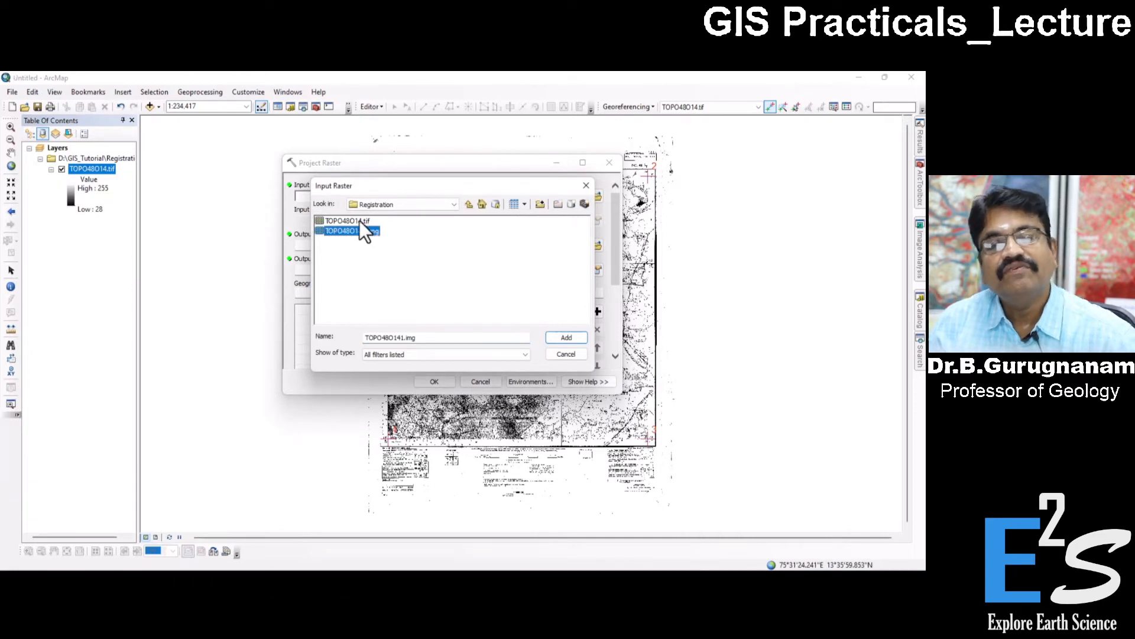
left_click(560, 339)
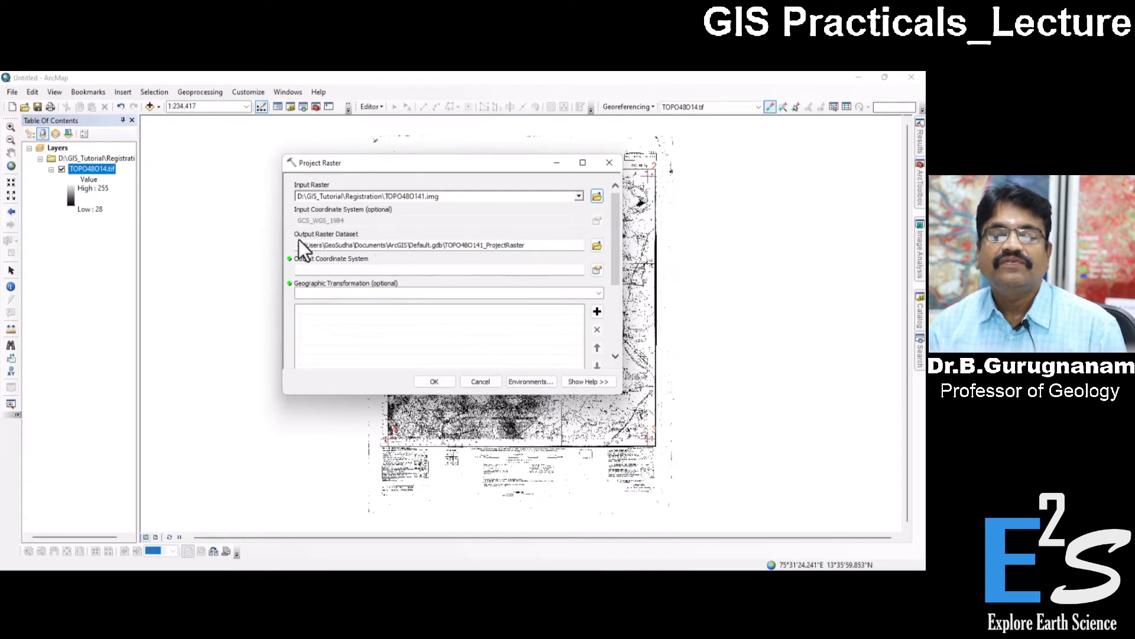
Browse for the output raster dataset location and go to D:\GIS_Tutorial\Registration.
left_click(596, 244)
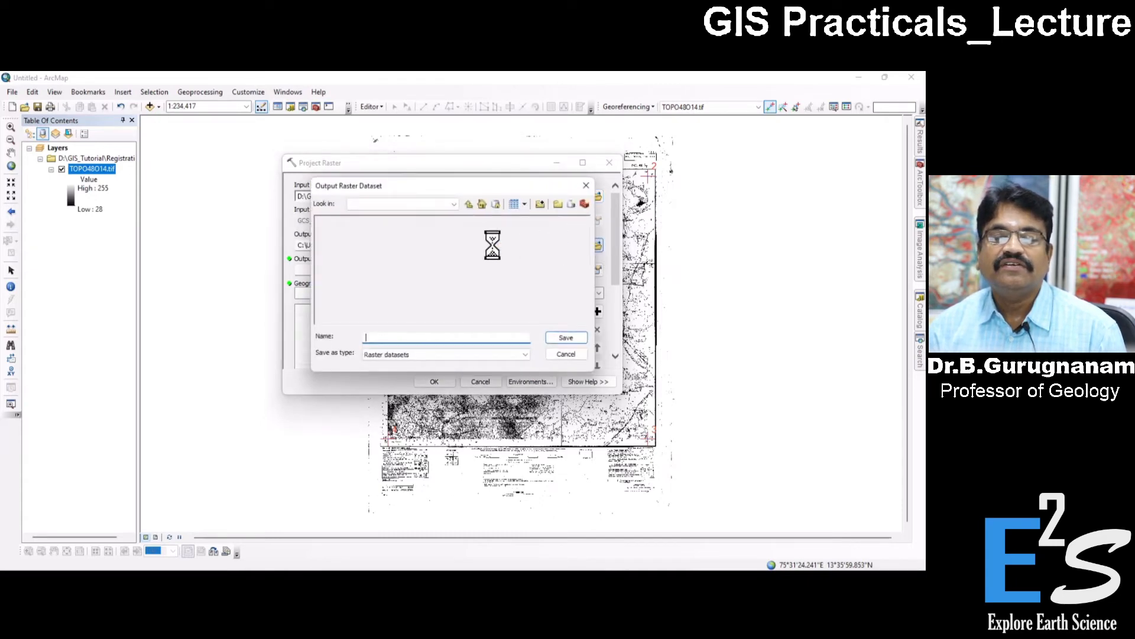
left_click(454, 204)
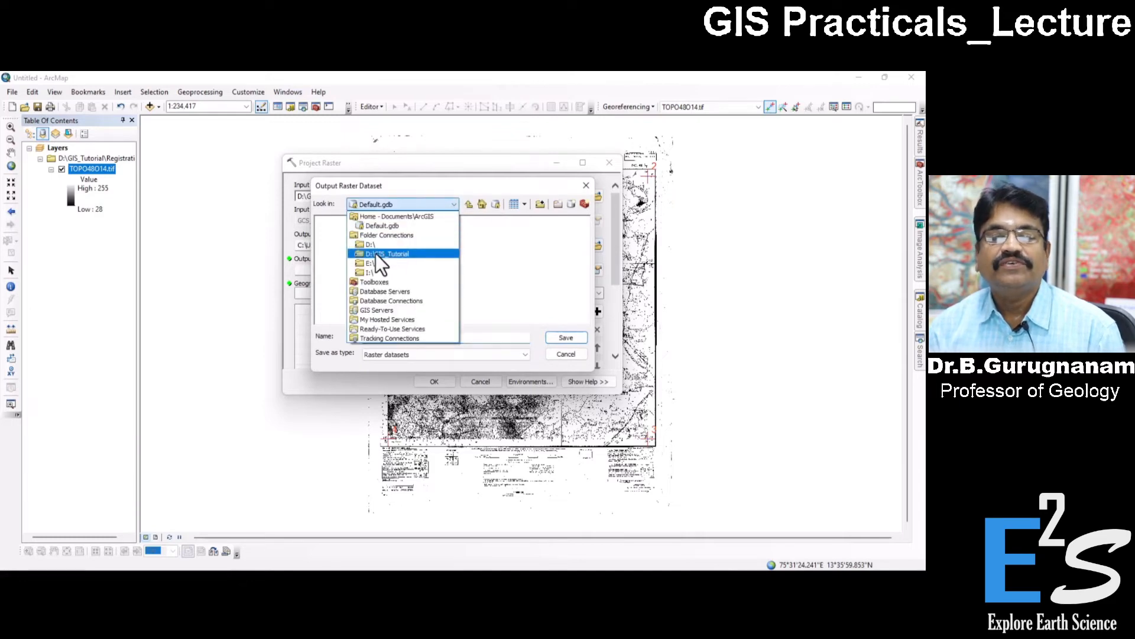
left_click(375, 253)
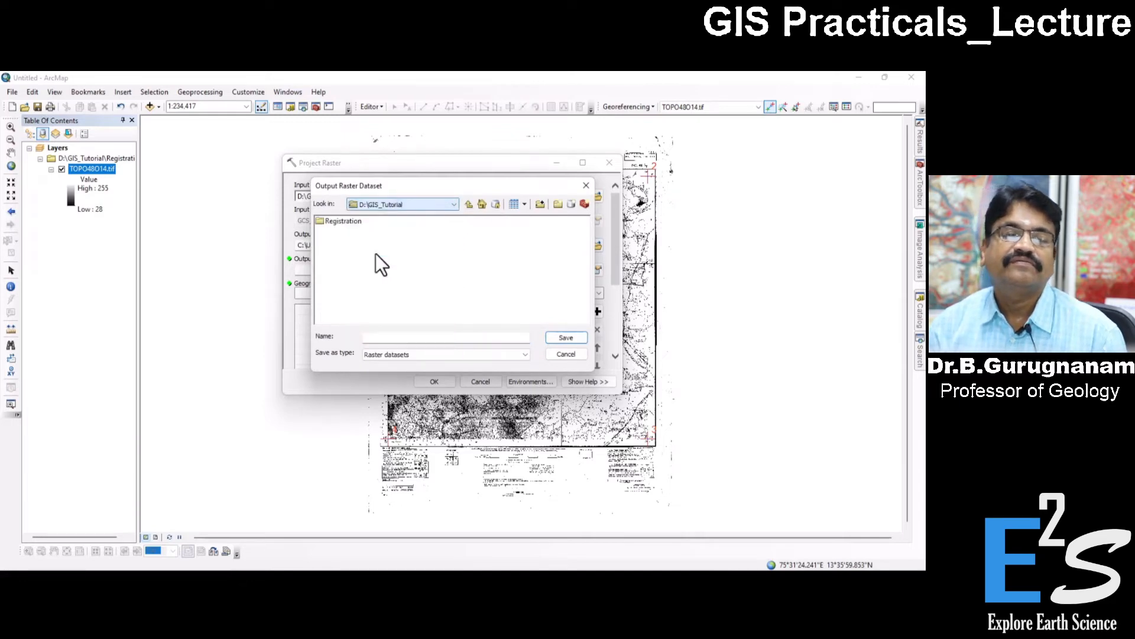
double_click(349, 221)
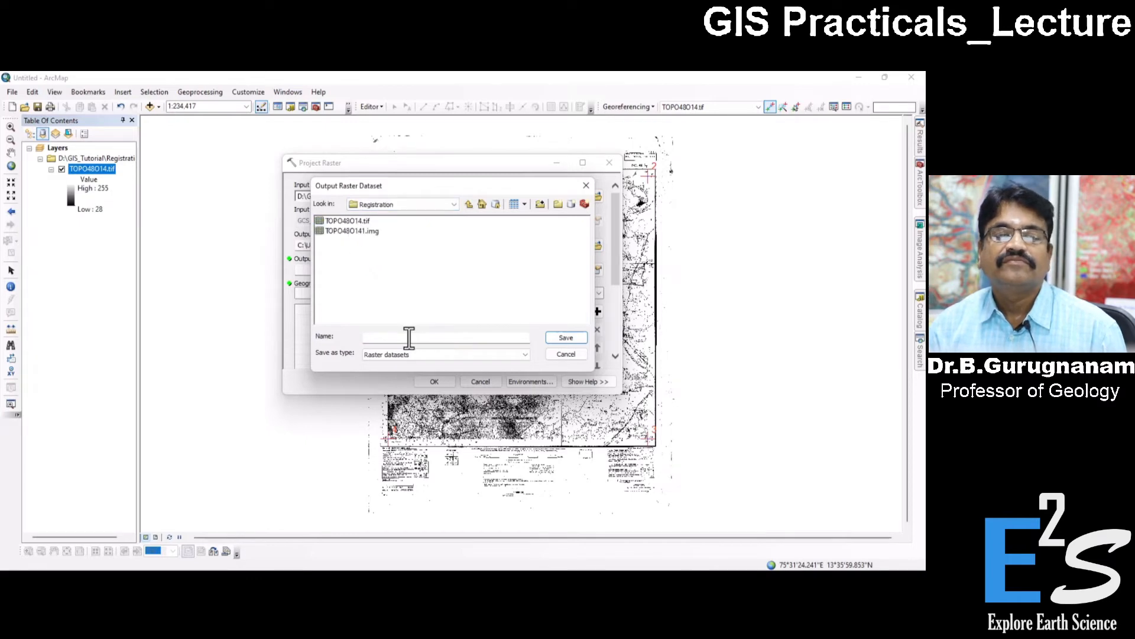
Name the output raster dataset TOPO48O141_Registrated.tif, based on the existing image's name, and save it.
left_click(353, 230)
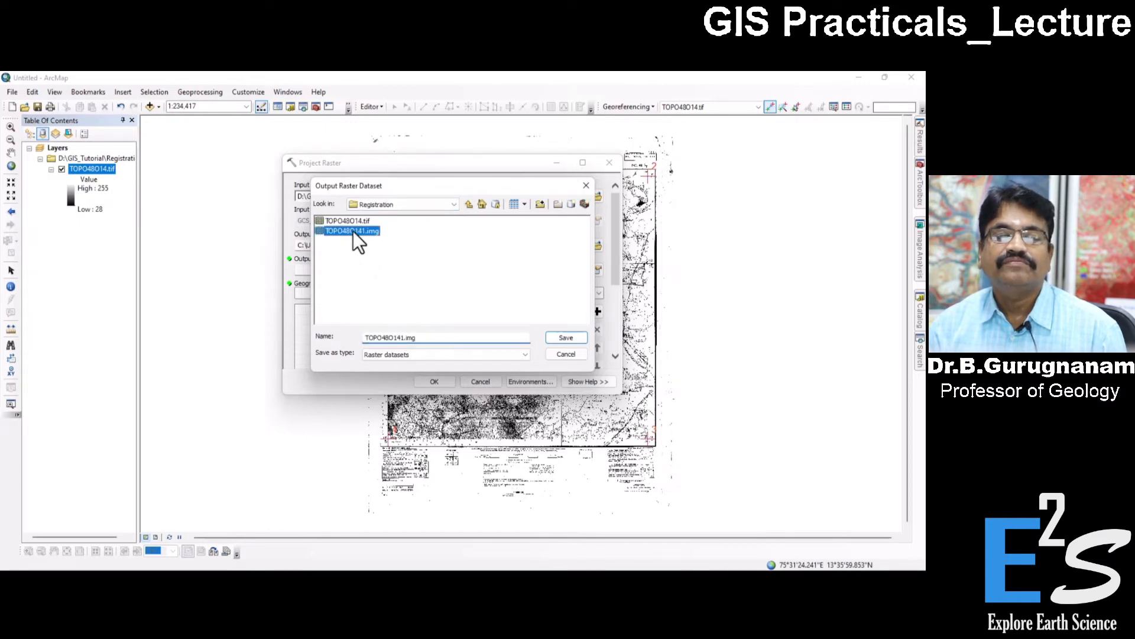
left_click(423, 337)
key("BackSpace")
key("BackSpace")
key("BackSpace")
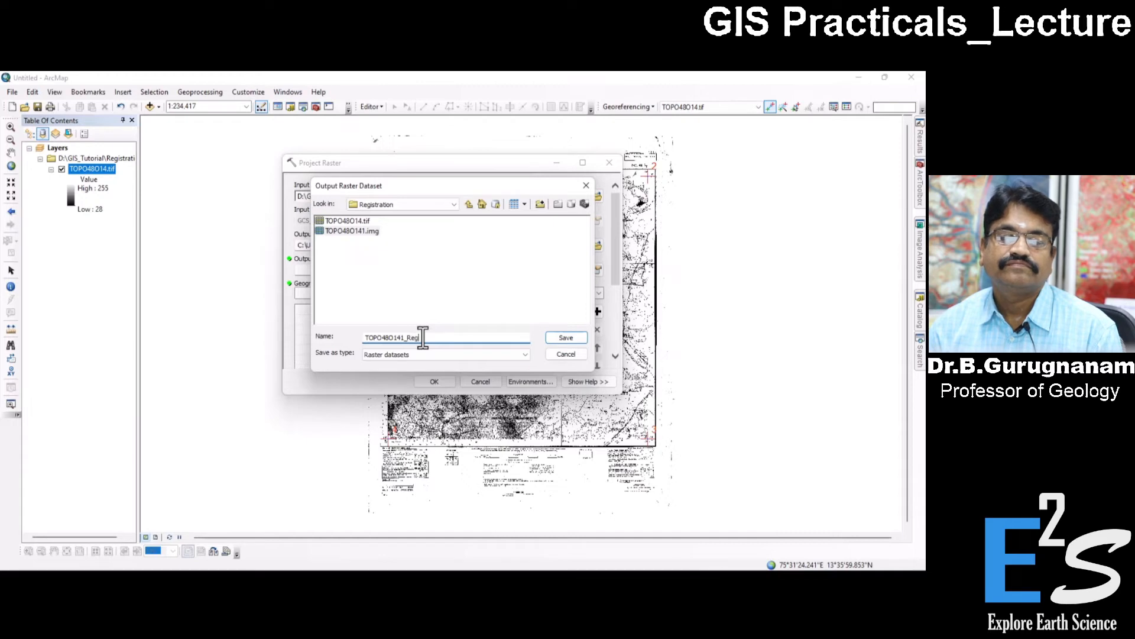
type("_Registrat")
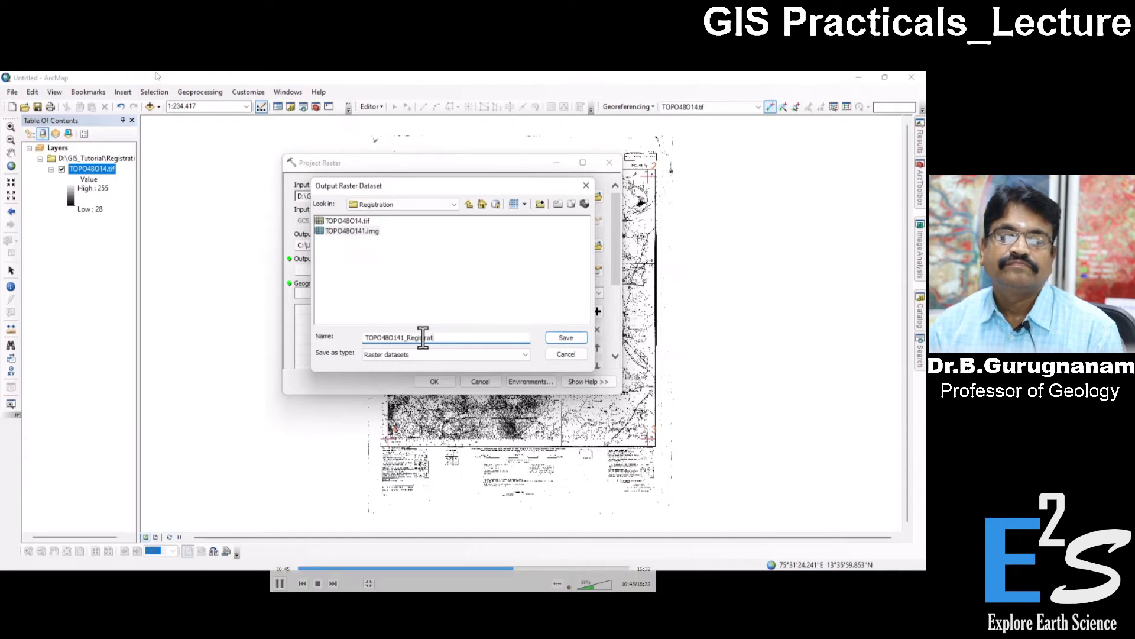
type("ed")
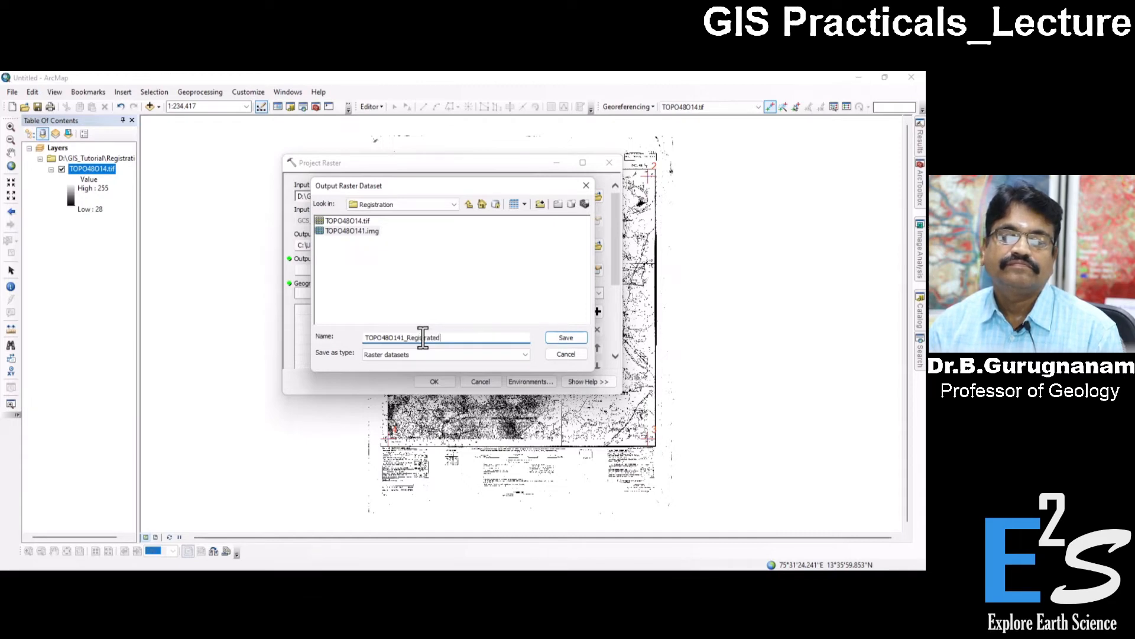
type(".tif")
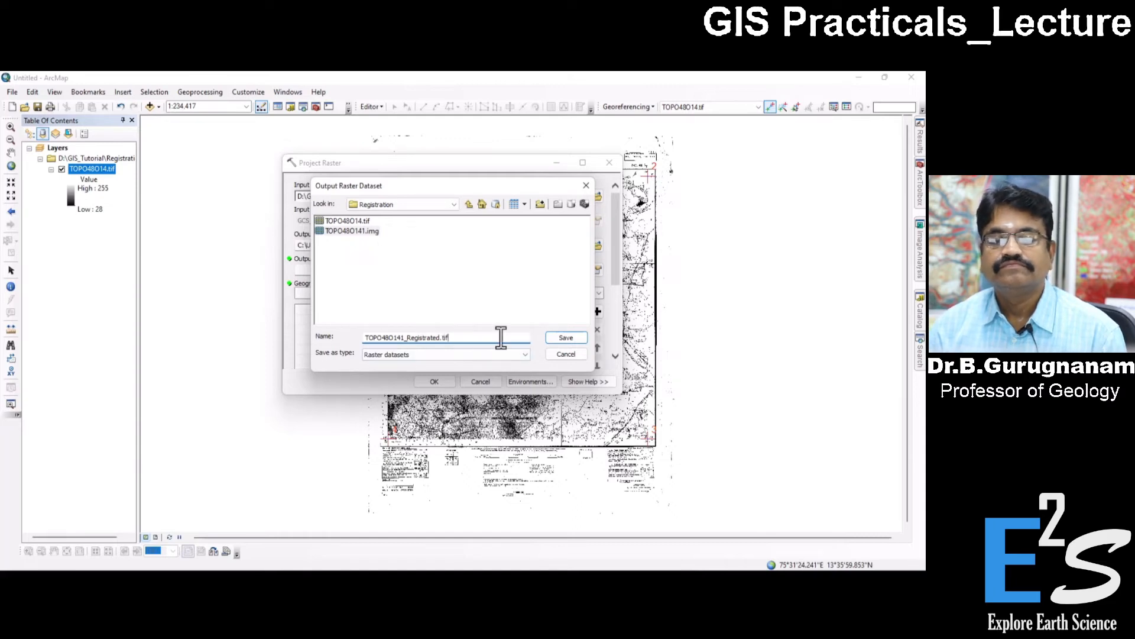
left_click(565, 337)
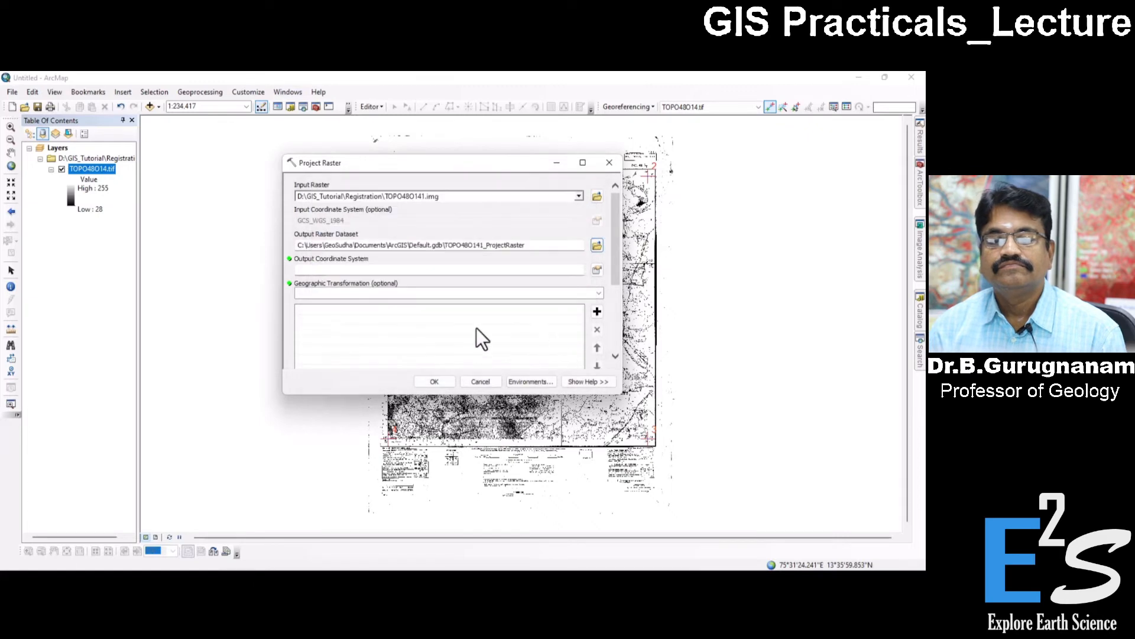
Browse the output coordinate systems for Project Raster down to Projected Coordinate Systems, UTM, WGS 1984, Northern Hemisphere.
left_click_drag(476, 246, 329, 245)
left_click(474, 245)
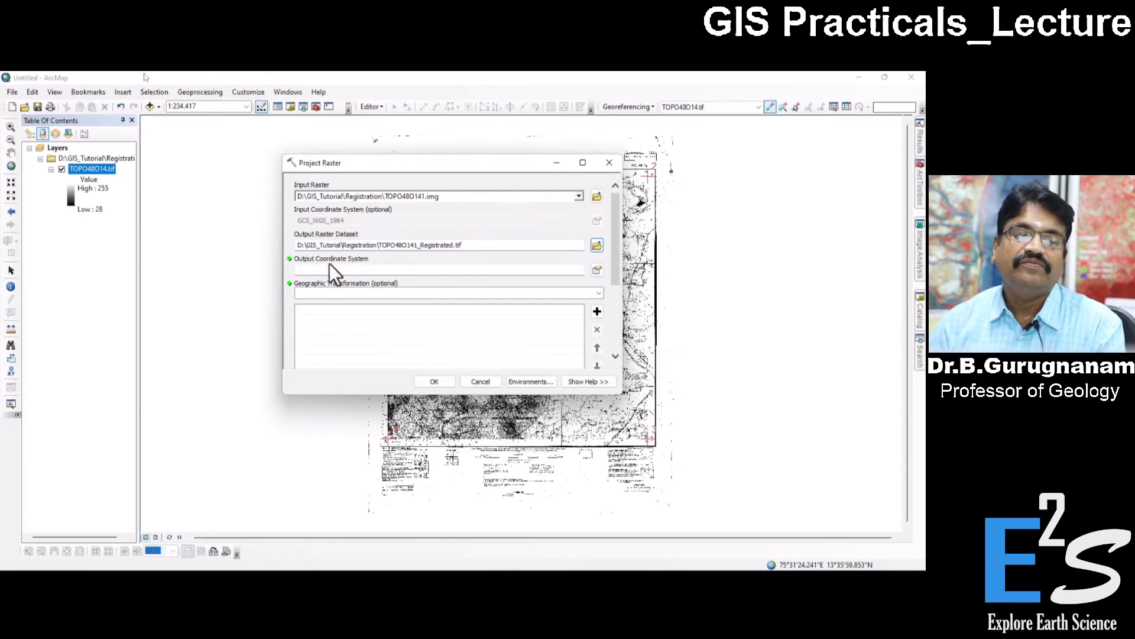
left_click(360, 272)
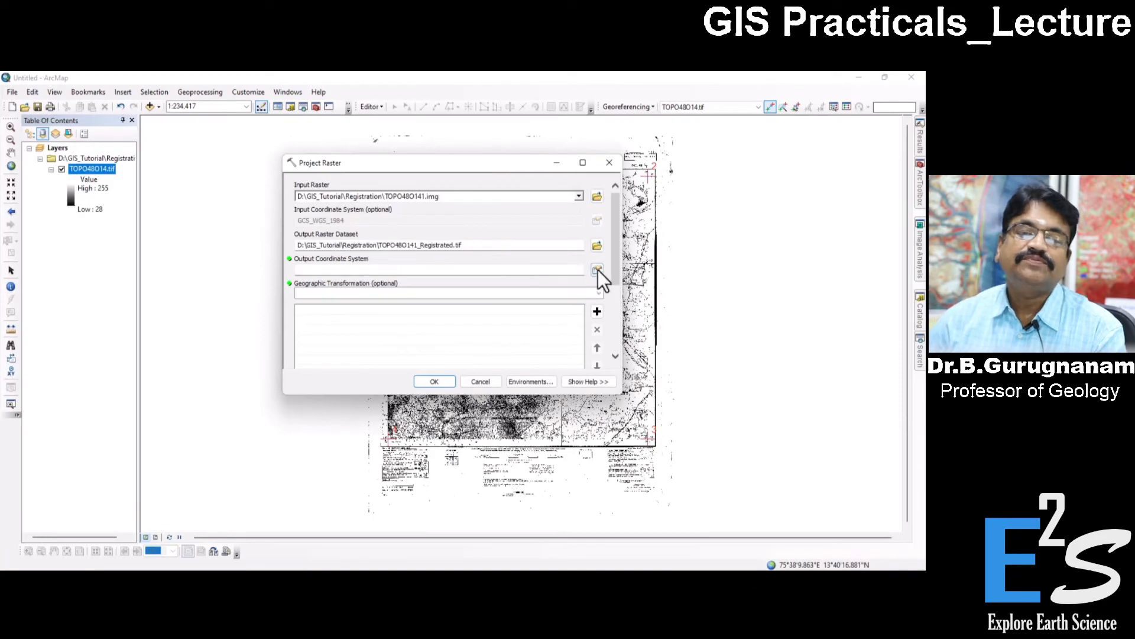
left_click(596, 270)
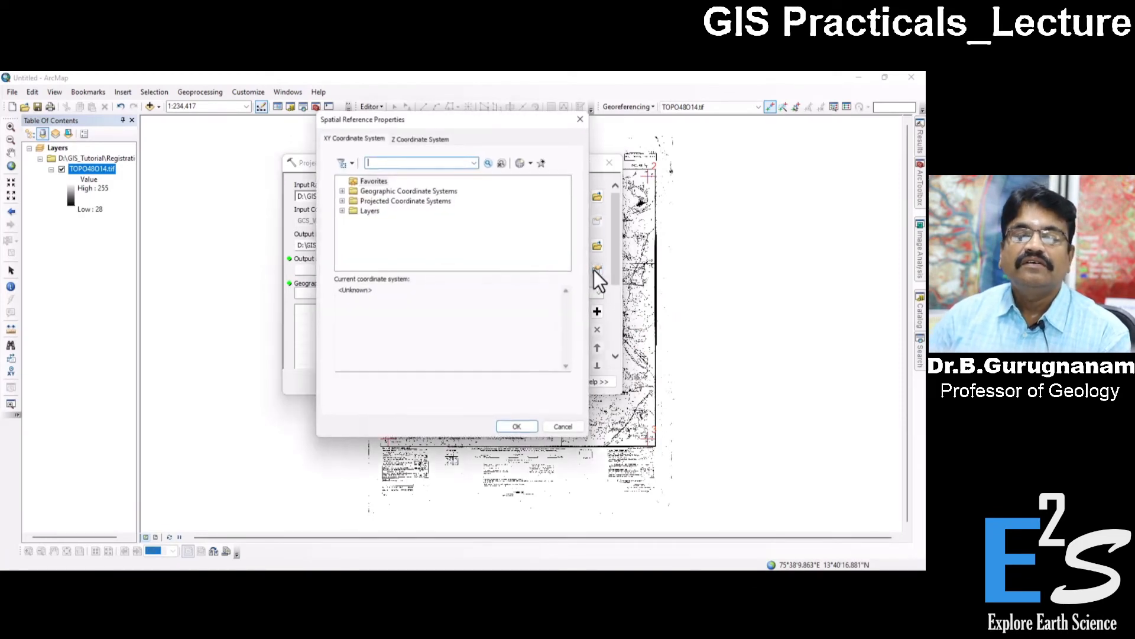
left_click(375, 202)
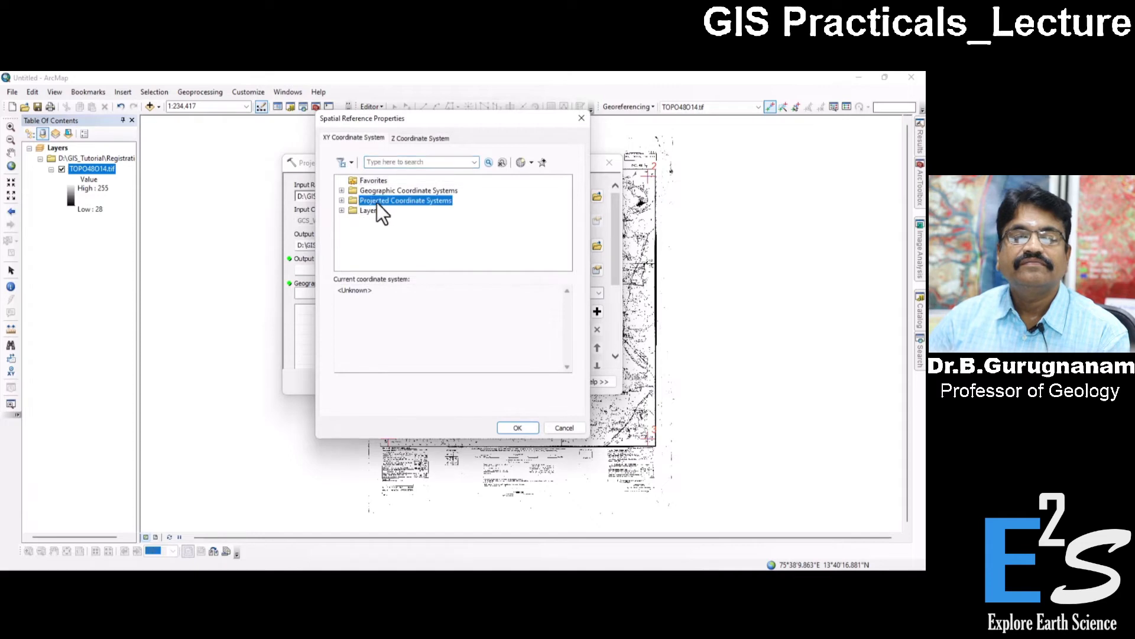
left_click(342, 201)
scroll(376, 227, "down", 3)
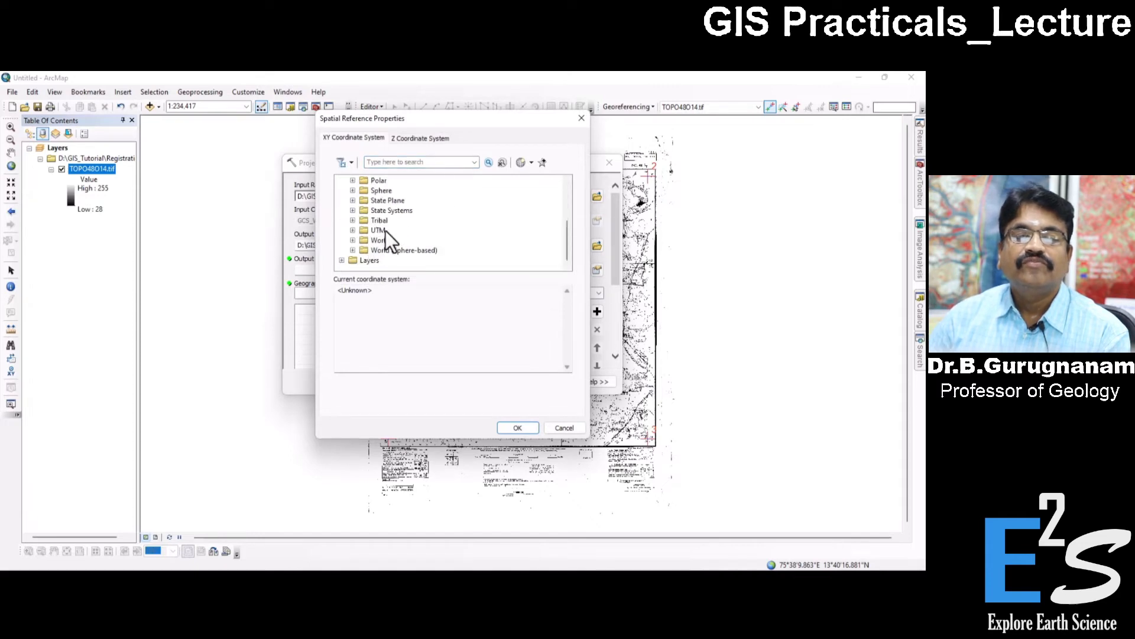
left_click(351, 231)
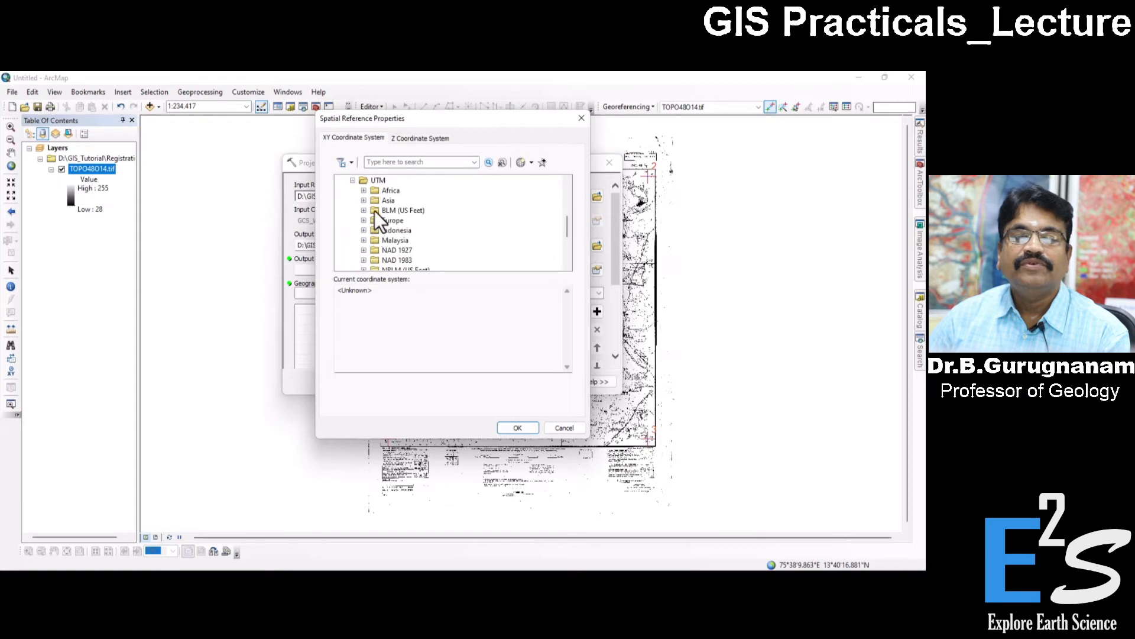
scroll(399, 245, "down", 2)
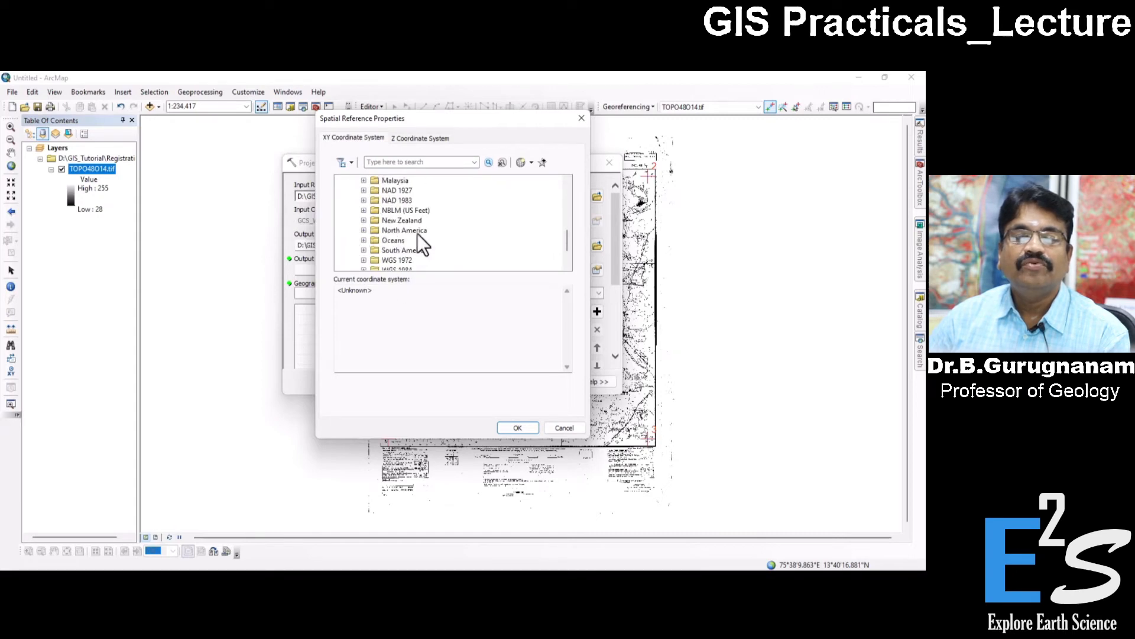
scroll(408, 240, "down", 1)
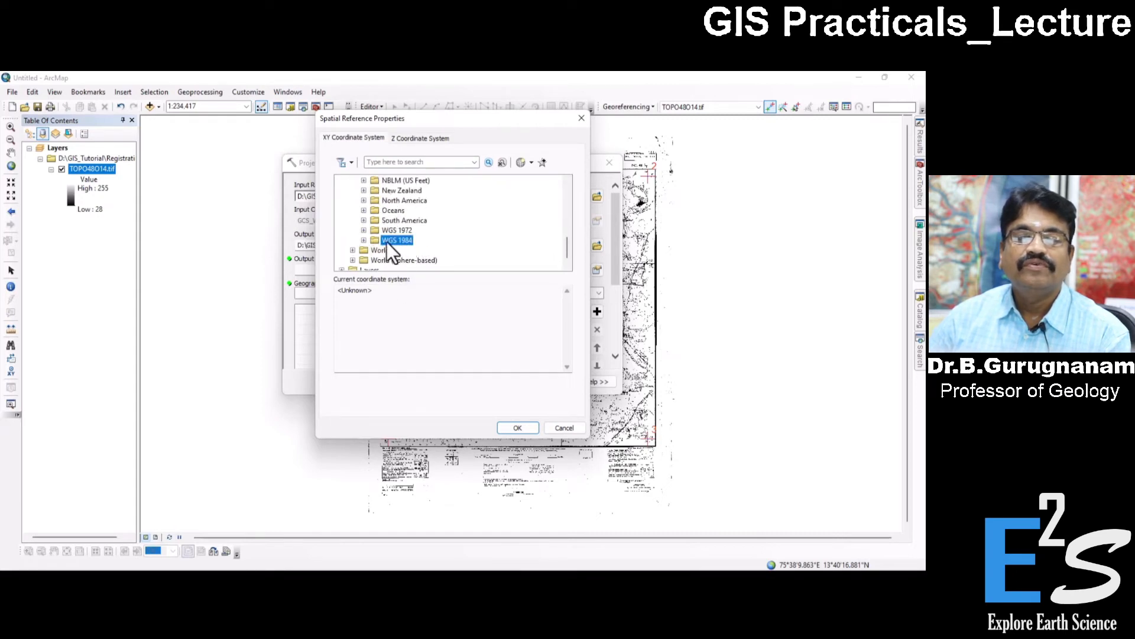
left_click(363, 240)
scroll(438, 251, "down", 1)
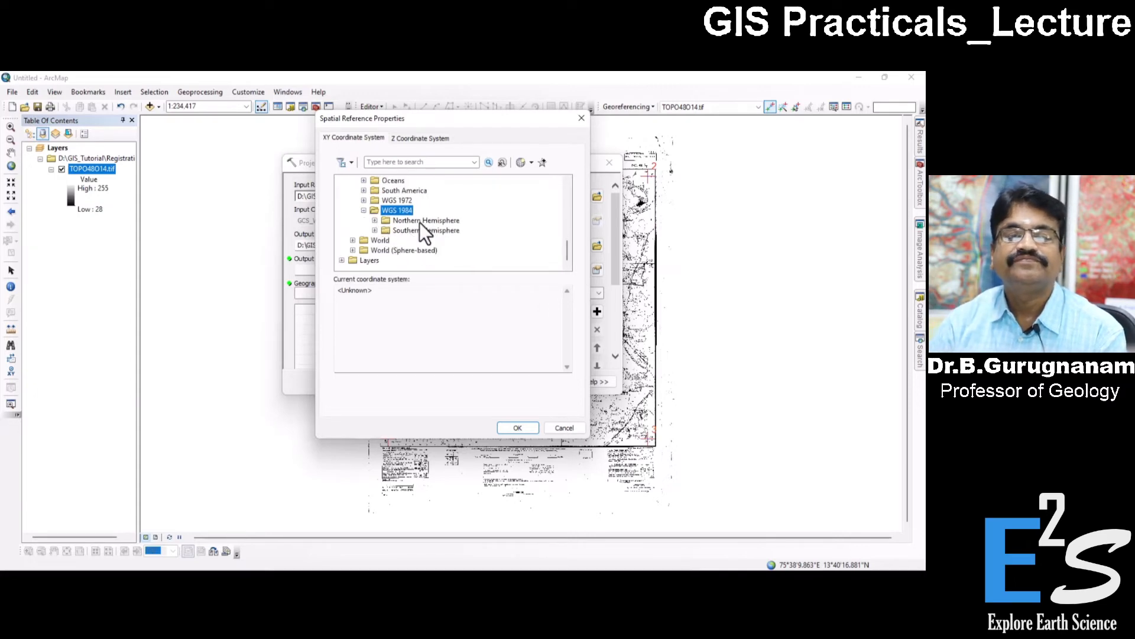
left_click(374, 220)
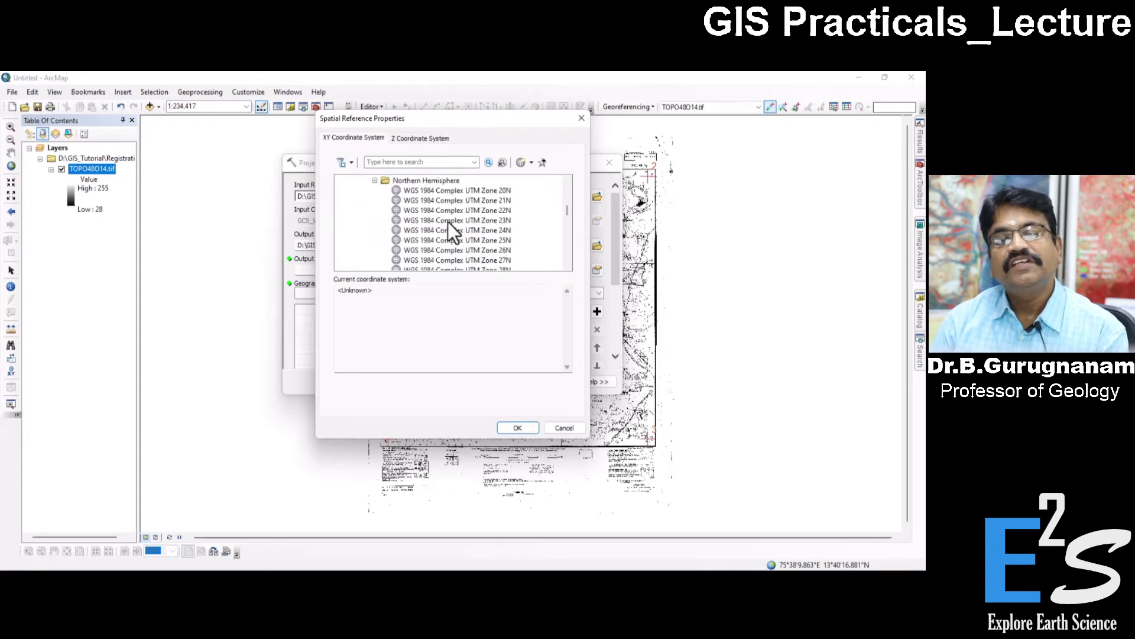
Look through the list of WGS 1984 UTM north zones for the output coordinate system.
scroll(520, 211, "down", 5)
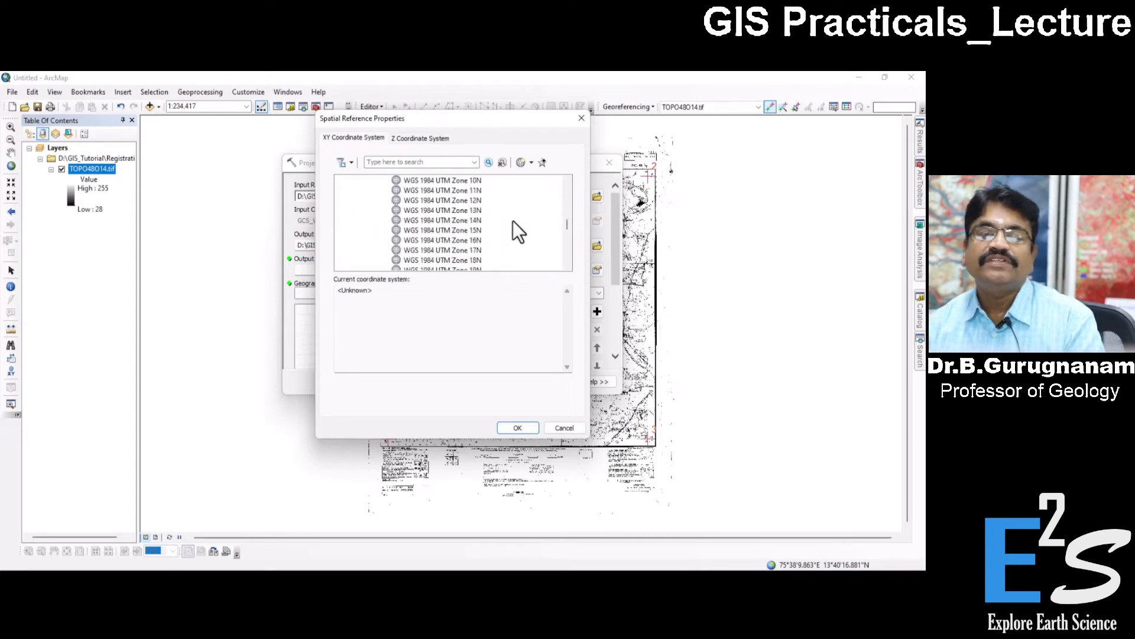
scroll(513, 221, "up", 15)
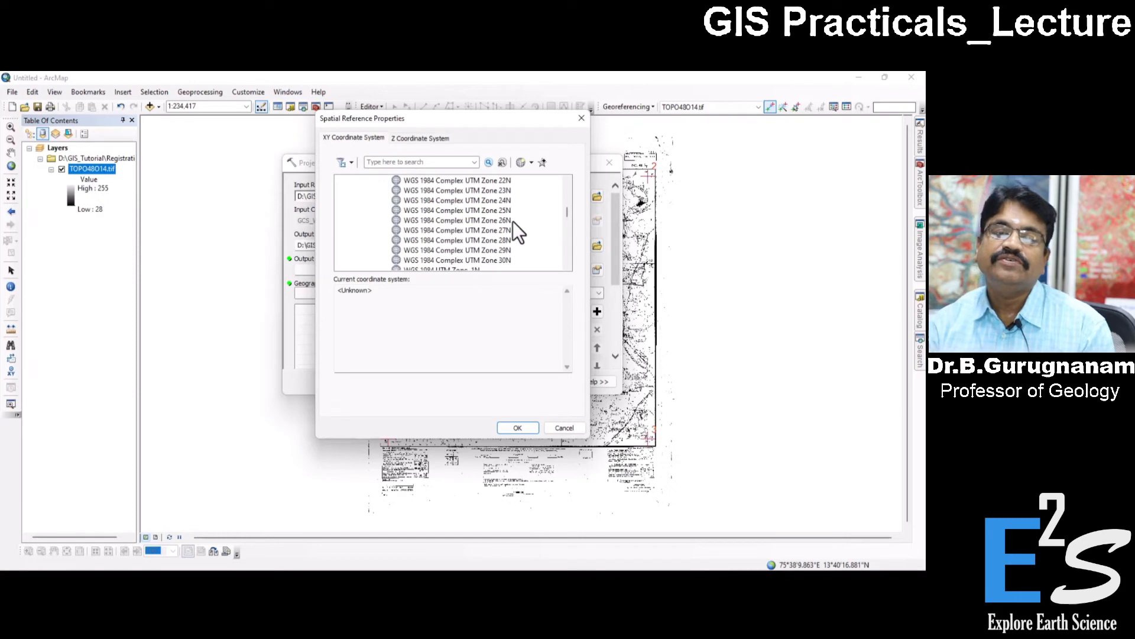
scroll(512, 221, "down", 10)
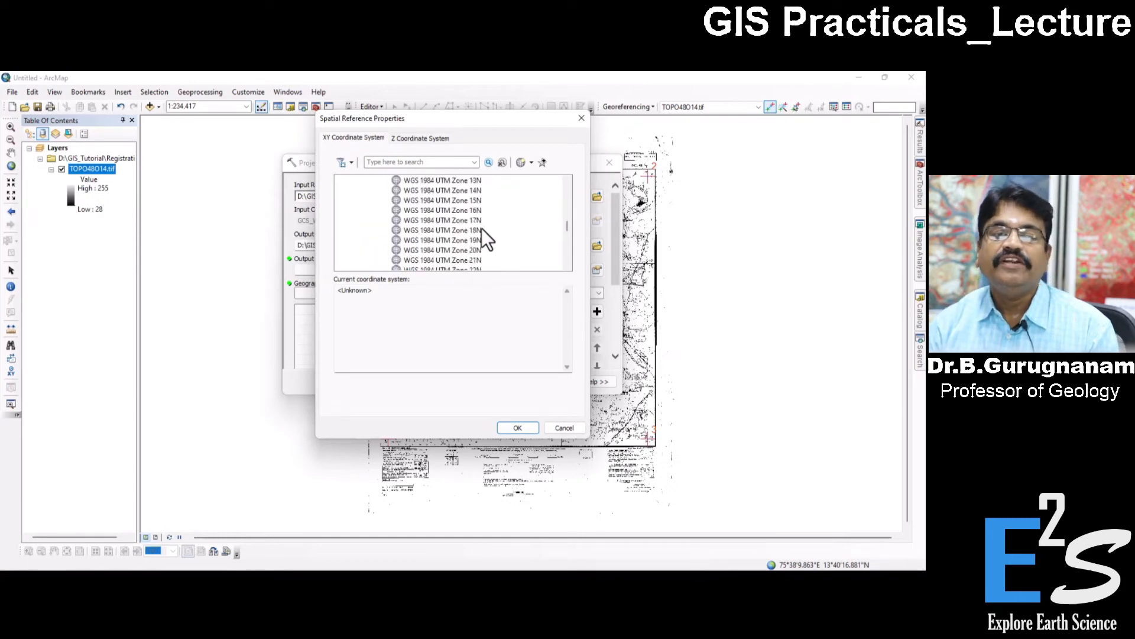
scroll(481, 228, "down", 4)
scroll(477, 267, "down", 1)
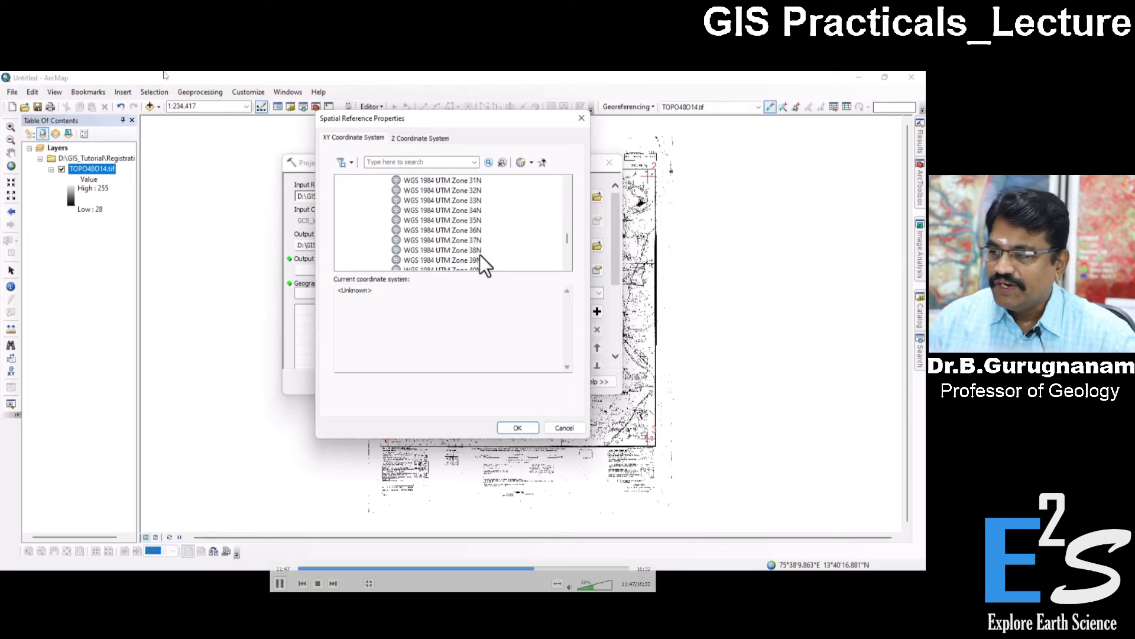
Leave the coordinate system list, move Project Raster aside and examine the degree labels at the toposheet's northwest corner.
left_click_drag(452, 125, 702, 131)
left_click(628, 123)
left_click(13, 131)
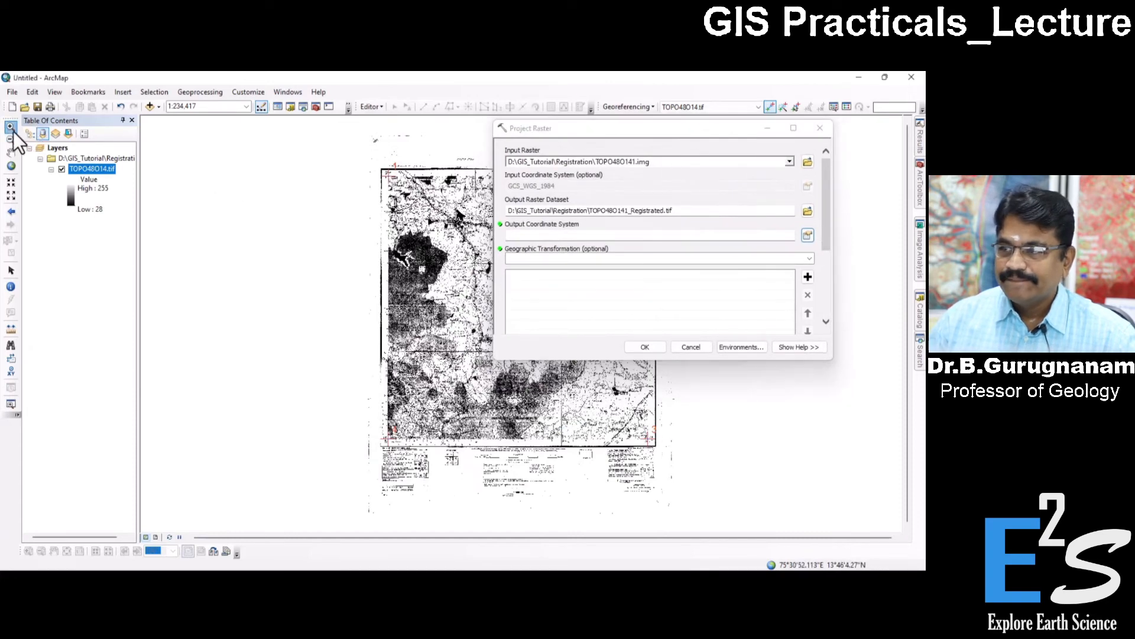
left_click_drag(376, 157, 463, 265)
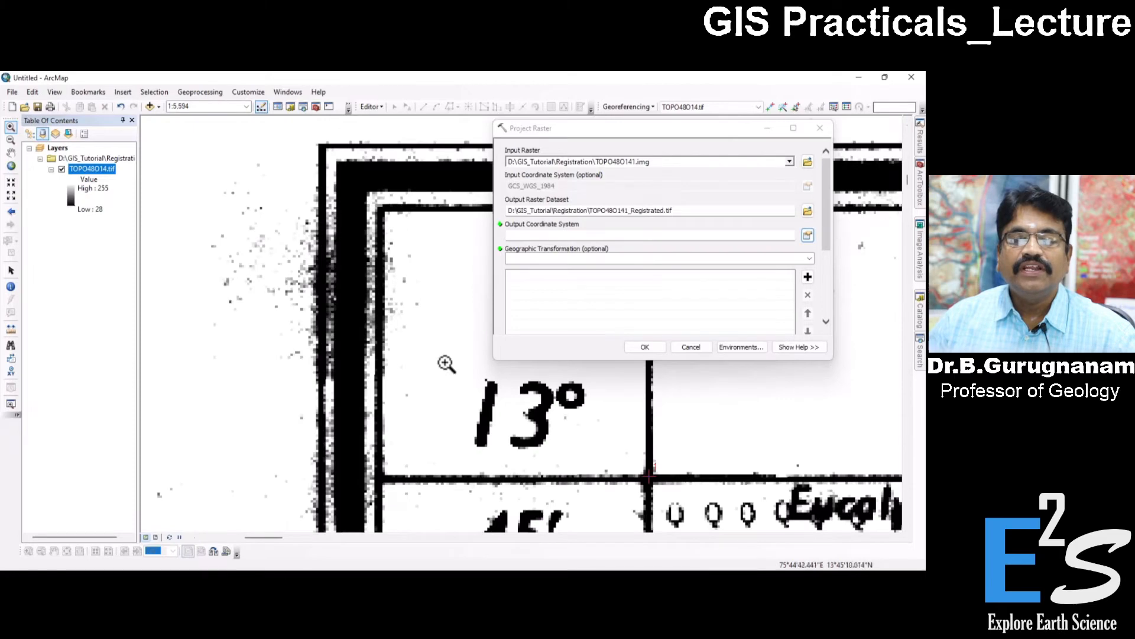
scroll(447, 362, "up", 3)
left_click_drag(438, 326, 254, 274)
scroll(344, 290, "up", 5)
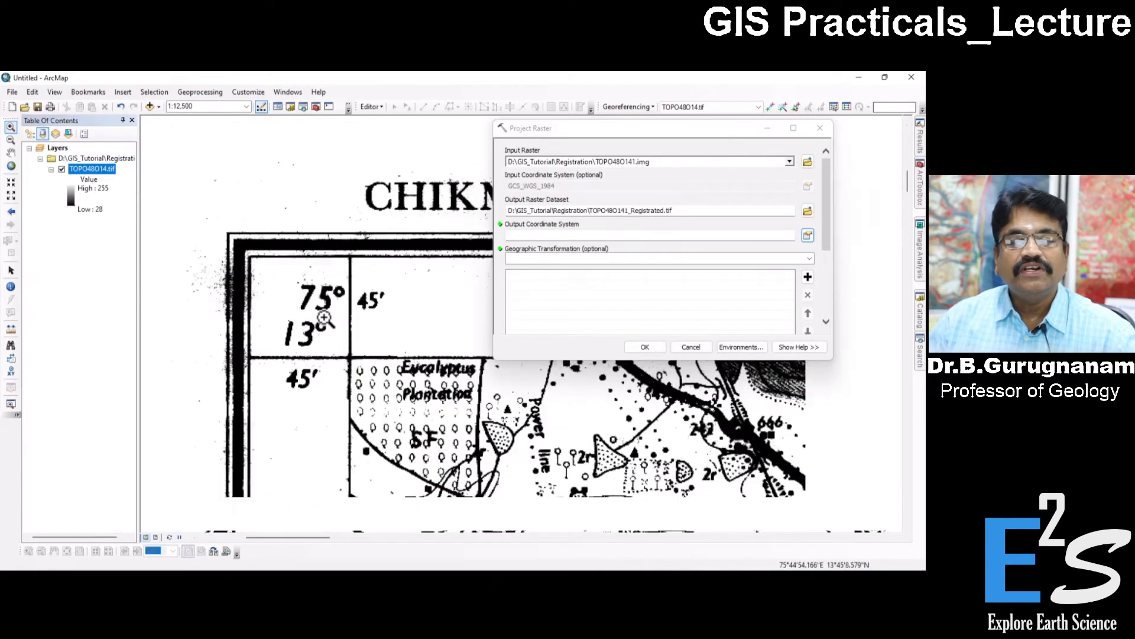
Follow the toposheet's northern edge eastward and examine the longitude and latitude labels at its northeast corner.
left_click_drag(500, 387, 113, 341)
left_click_drag(396, 339, 97, 329)
left_click_drag(528, 367, 122, 360)
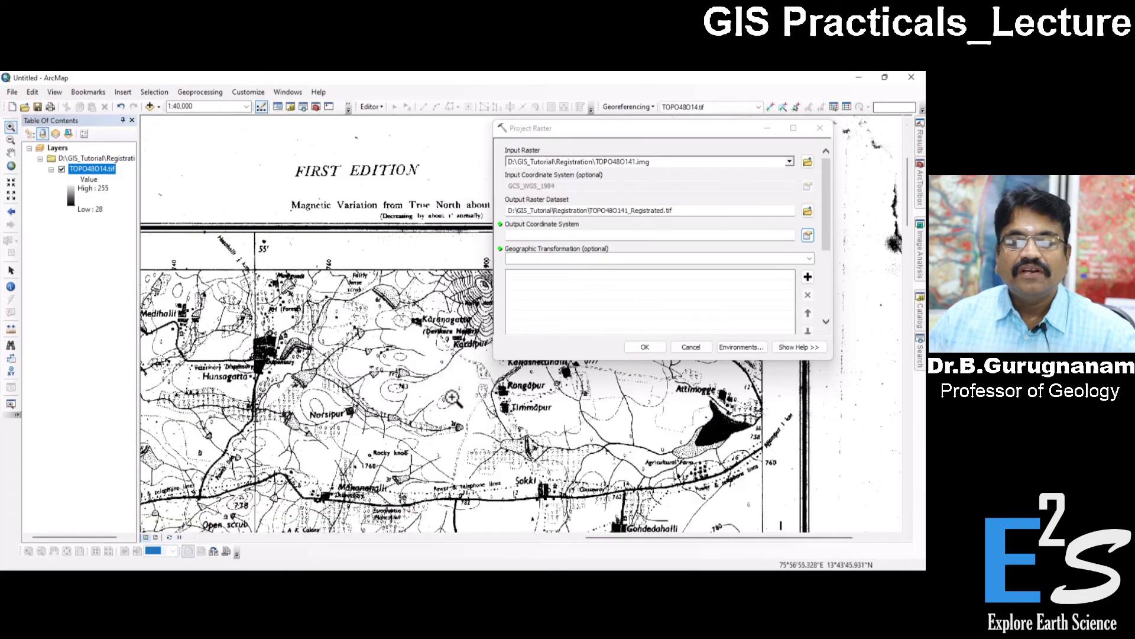
left_click_drag(453, 398, 152, 435)
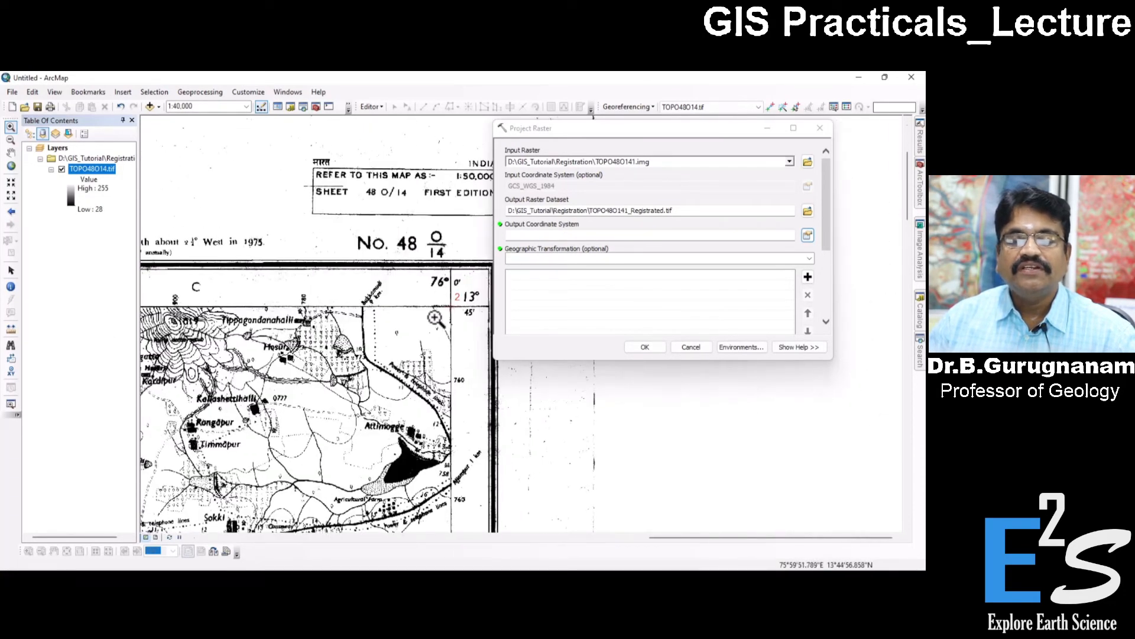
left_click_drag(377, 364, 419, 228)
scroll(404, 311, "down", 2)
scroll(404, 311, "up", 3)
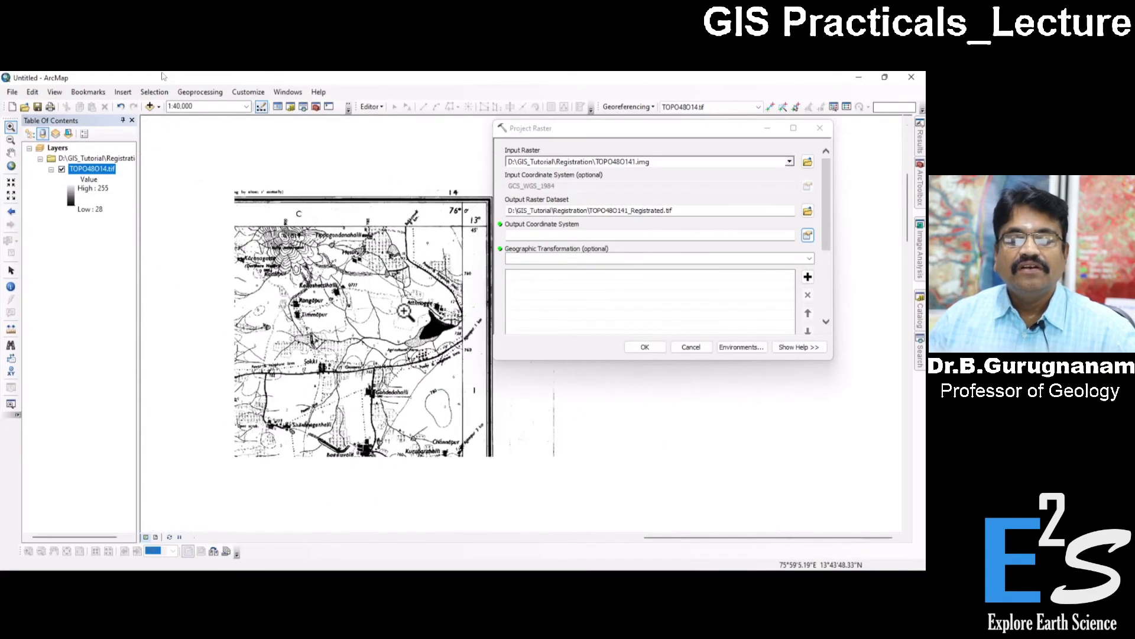
scroll(314, 337, "up", 3)
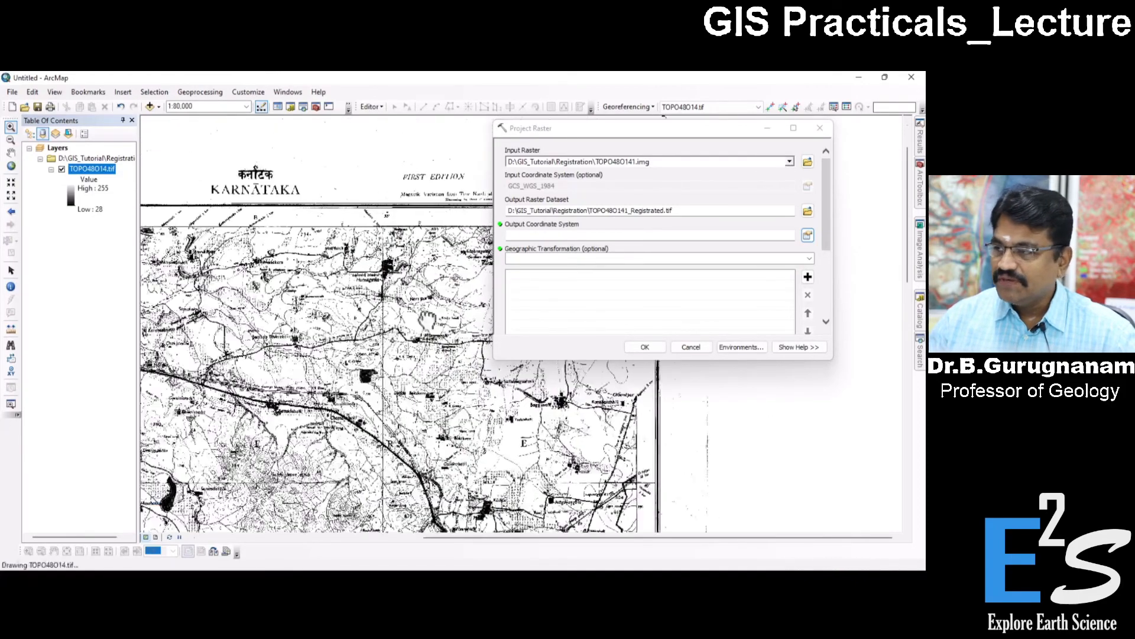
Return to the toposheet's northwest corner and examine its longitude label again.
left_click_drag(284, 296, 567, 330)
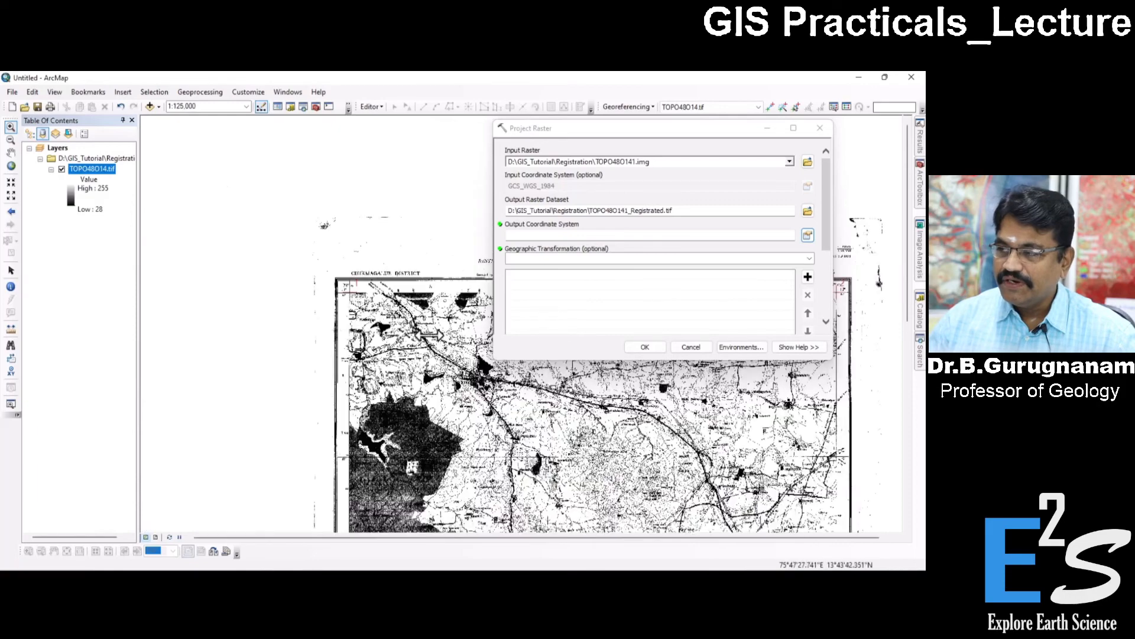
scroll(351, 296, "down", 3)
scroll(352, 297, "down", 4)
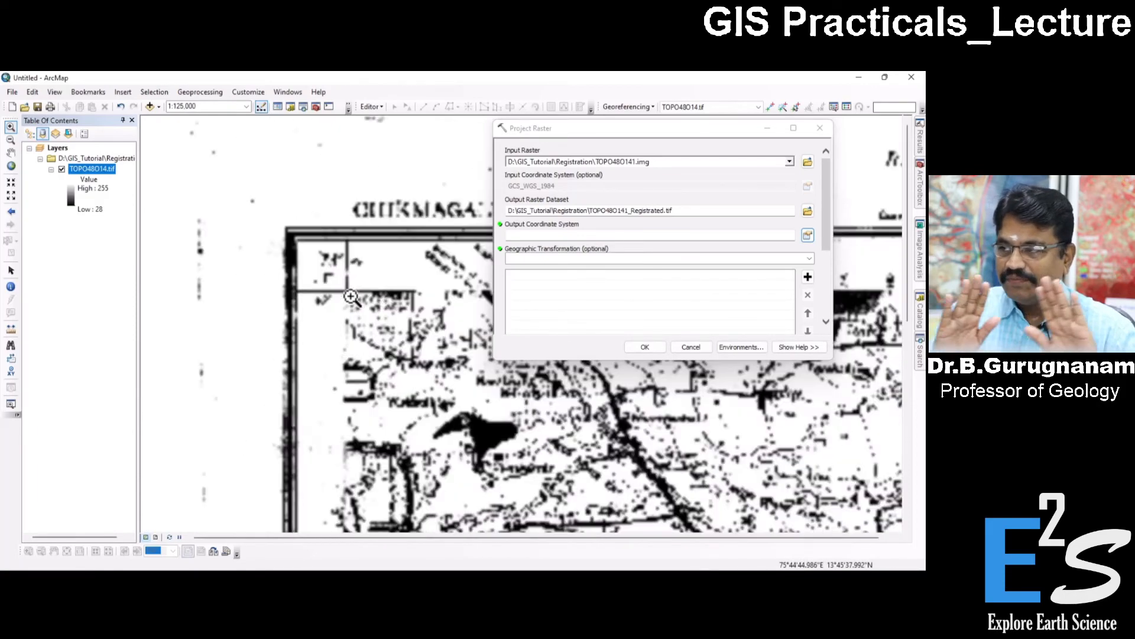
scroll(352, 296, "up", 2)
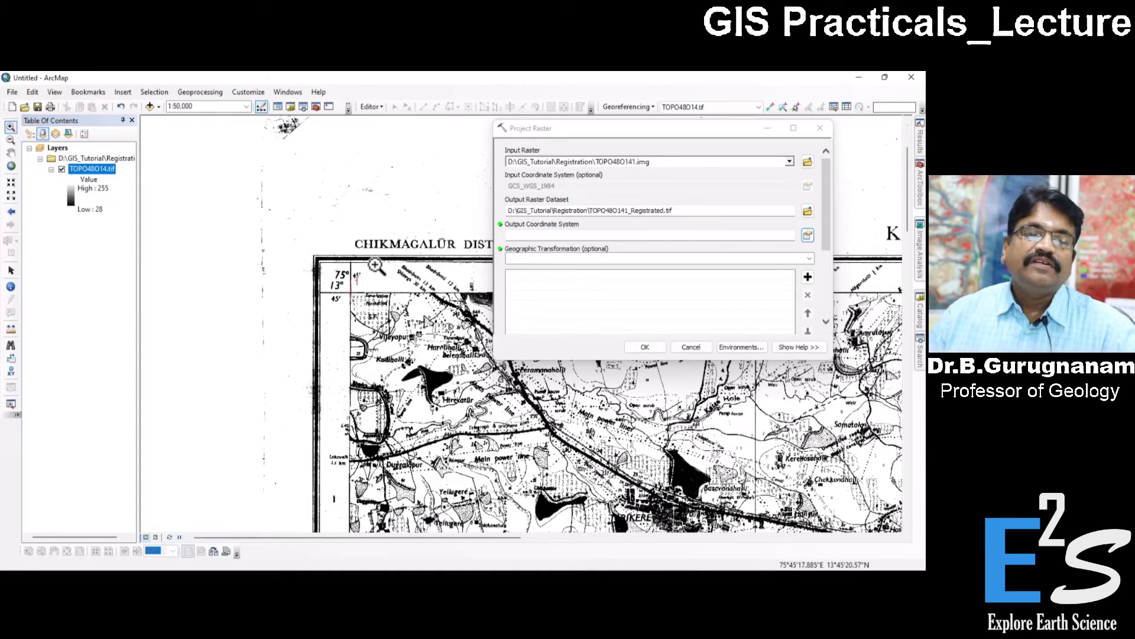
left_click_drag(460, 366, 357, 280)
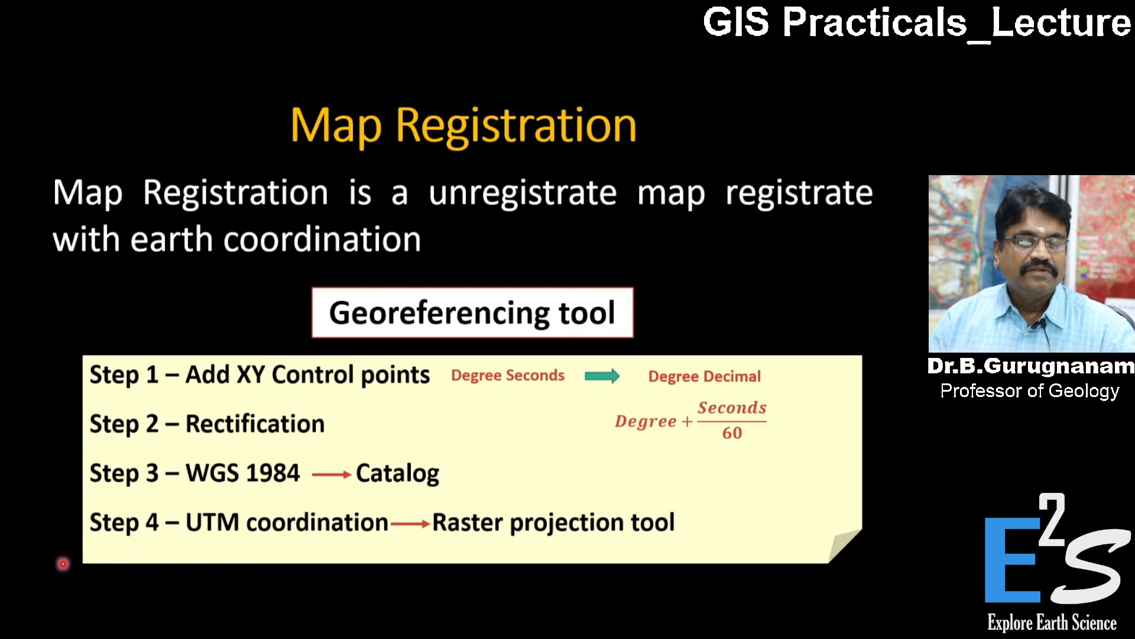
Switch to the Map Registration slide in the presentation and handwrite 76° with a line under it using the Pen.
left_click(55, 586)
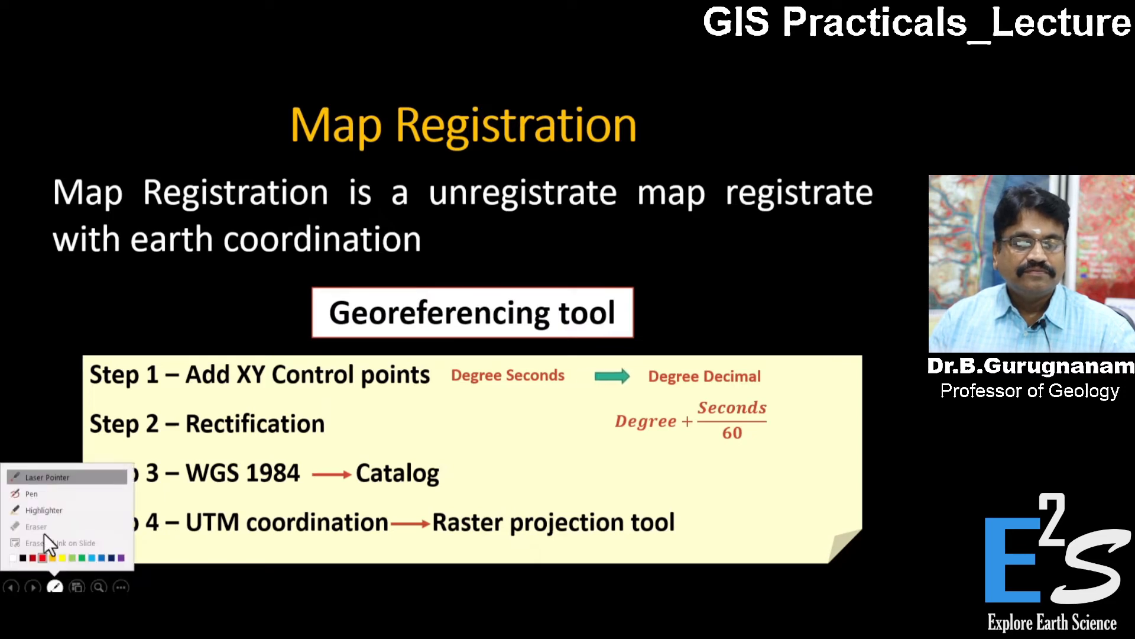
left_click(34, 494)
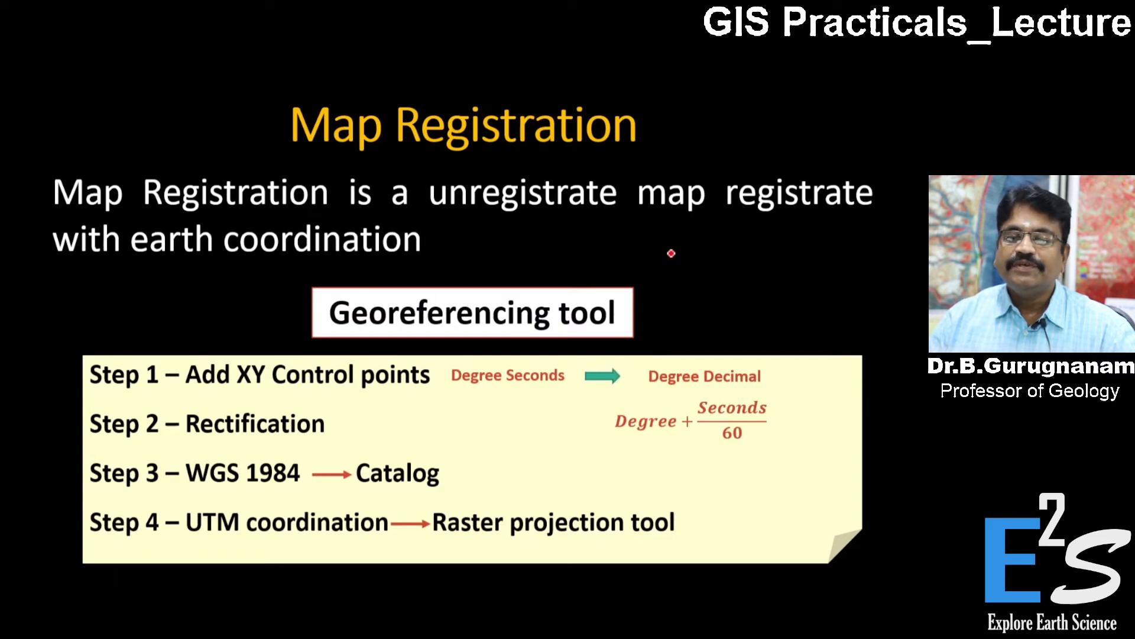
mouse_move(672, 244)
left_mouse_down()
mouse_move(707, 256)
mouse_move(707, 286)
mouse_move(744, 272)
mouse_move(742, 248)
left_mouse_up()
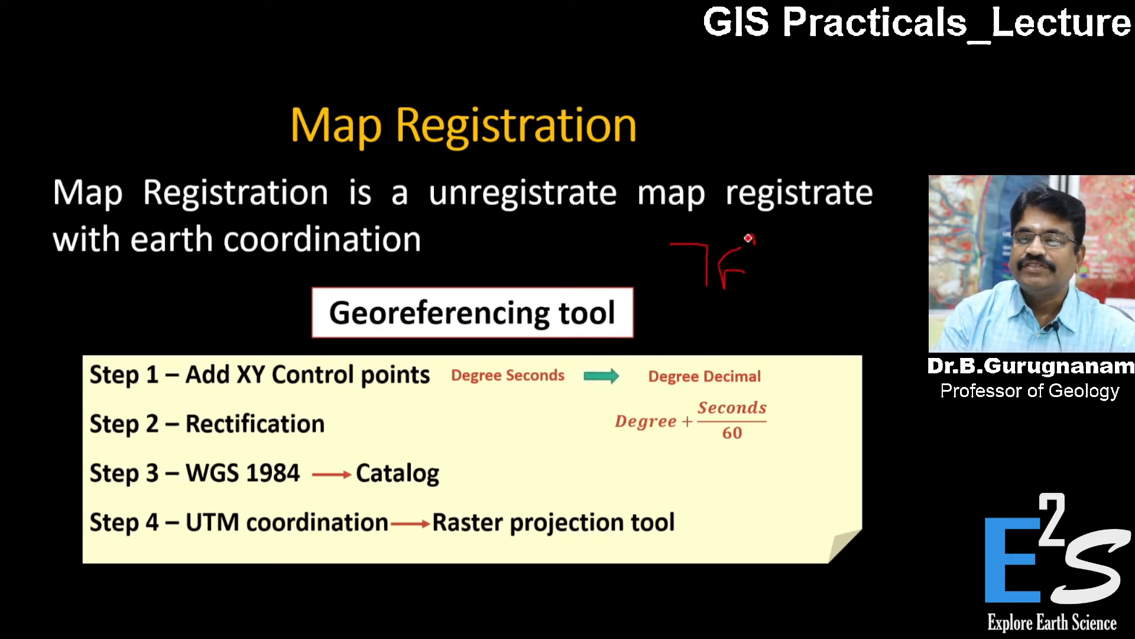
left_click_drag(749, 236, 760, 249)
left_click_drag(698, 300, 778, 289)
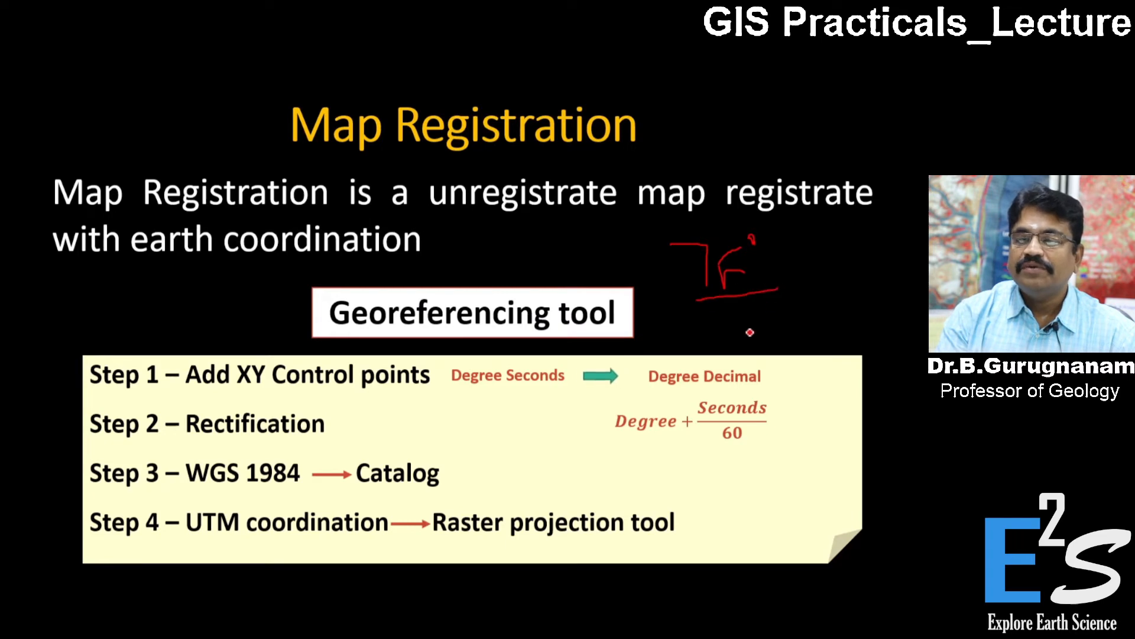